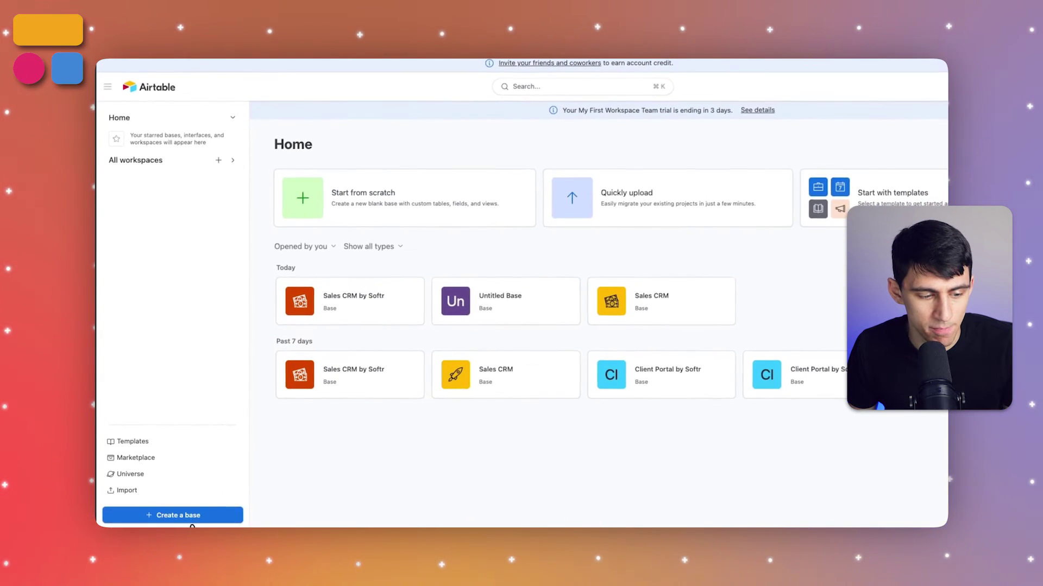
# Create a blank Airtable base and title it 'Sales CRM'.
pyautogui.click(163, 513)
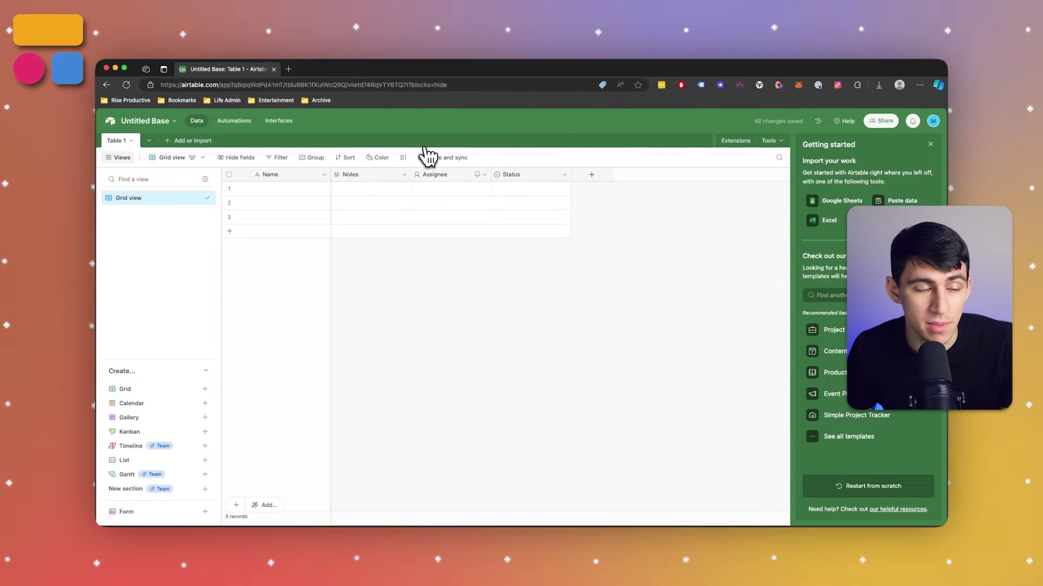
pyautogui.click(145, 120)
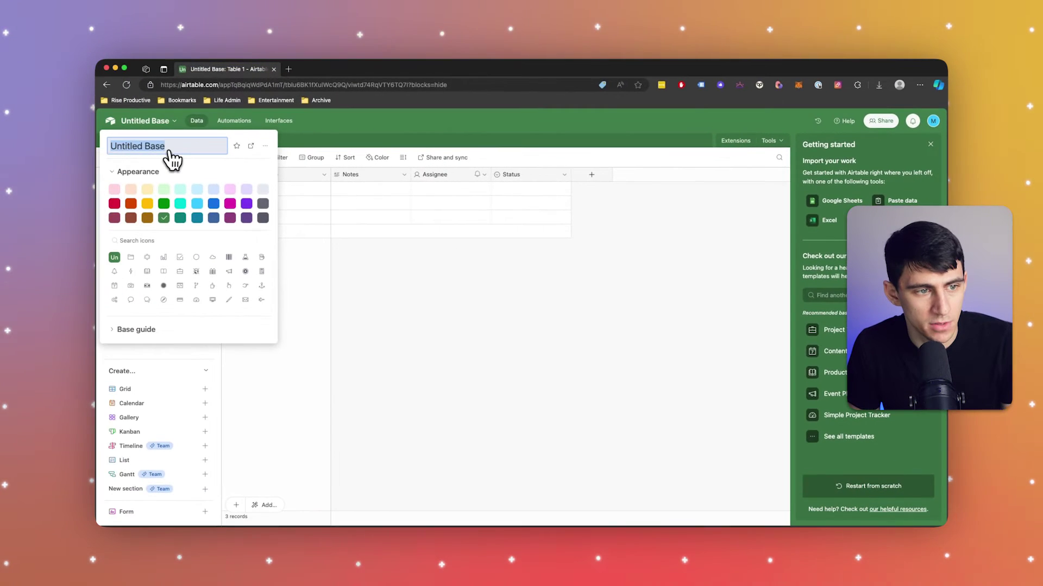
pyautogui.write('Sales CRM')
pyautogui.click(417, 333)
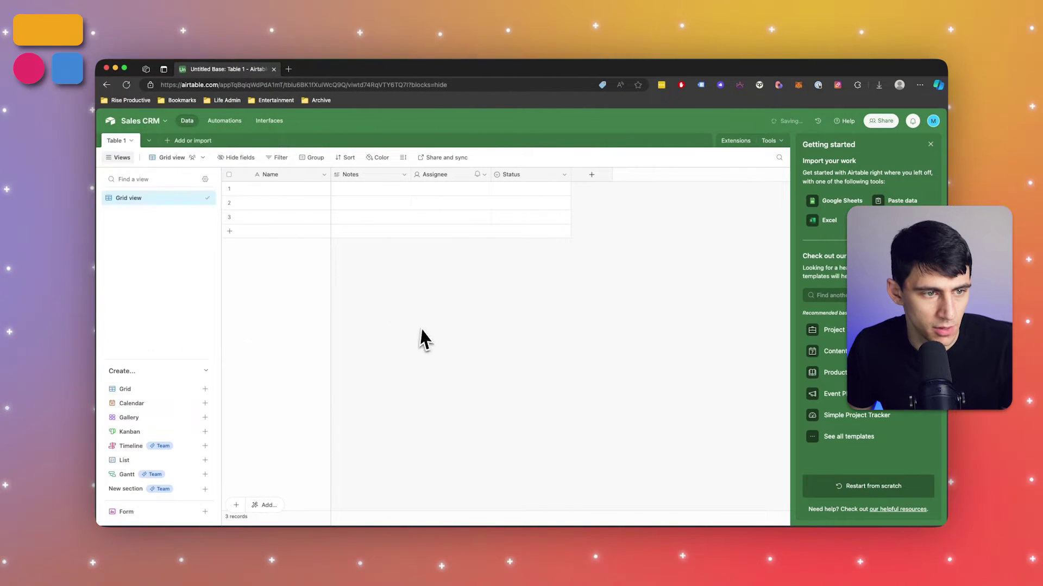
# Rename Table 1 to 'Opportunities'.
pyautogui.click(131, 141)
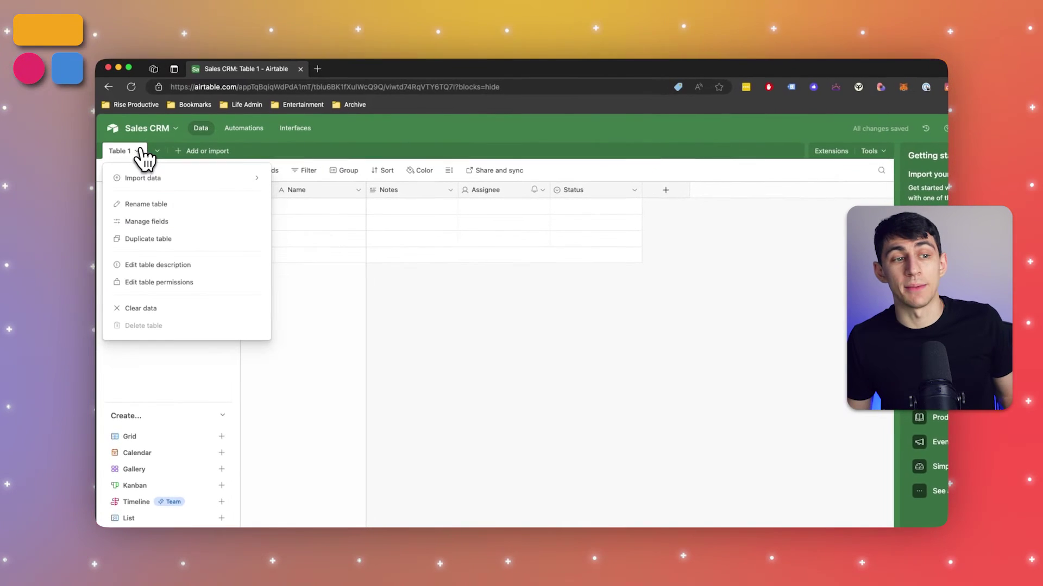
pyautogui.click(228, 204)
pyautogui.write('Oppor')
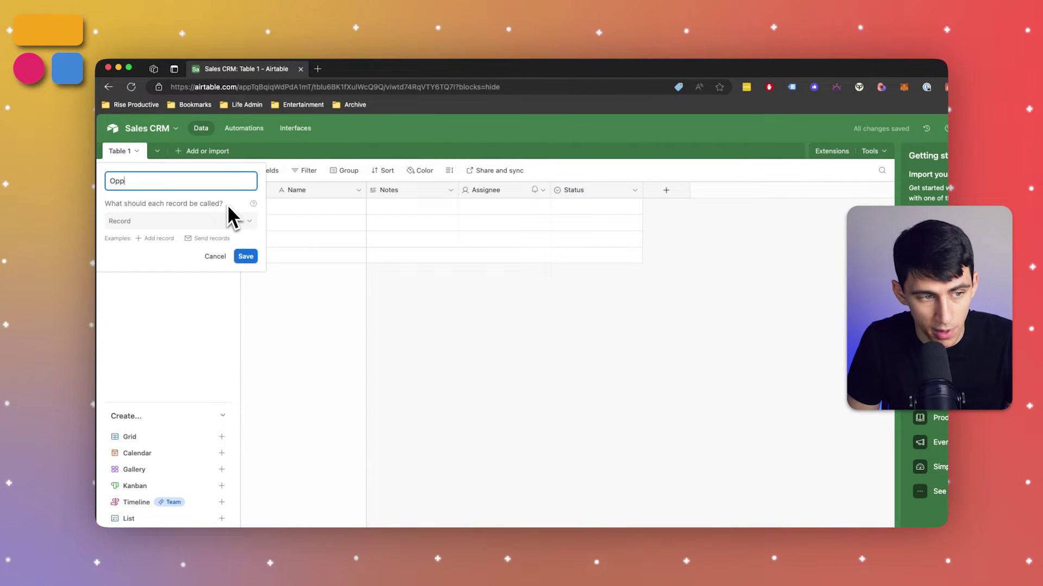
pyautogui.press('BackSpace')
pyautogui.press('BackSpace')
pyautogui.write('ortunities')
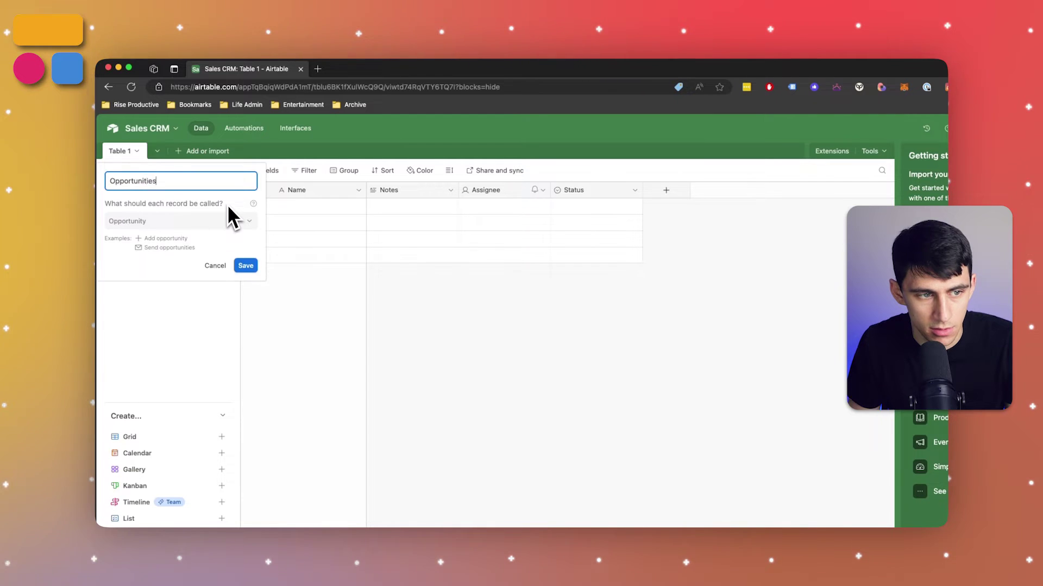
pyautogui.press('Return')
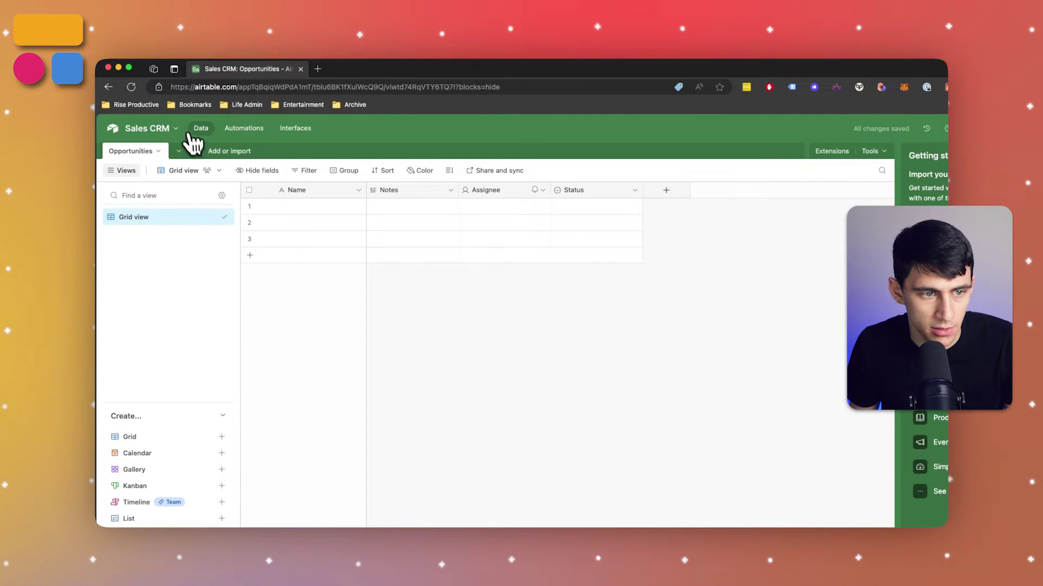
# Add two blank tables named 'Contacts' and 'Clients' and close the getting started panel.
pyautogui.click(202, 152)
pyautogui.click(210, 179)
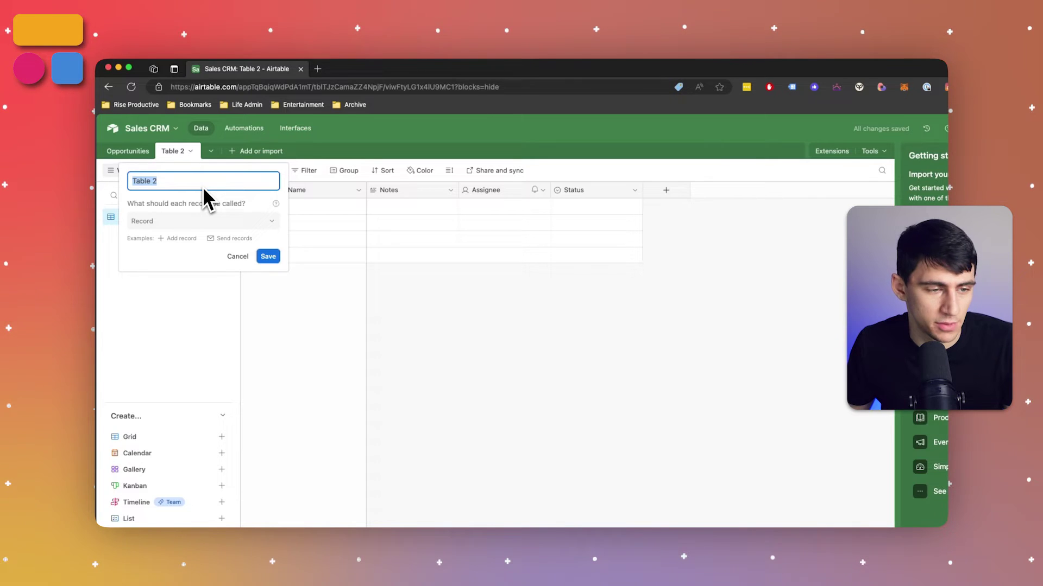
pyautogui.write('Contacts')
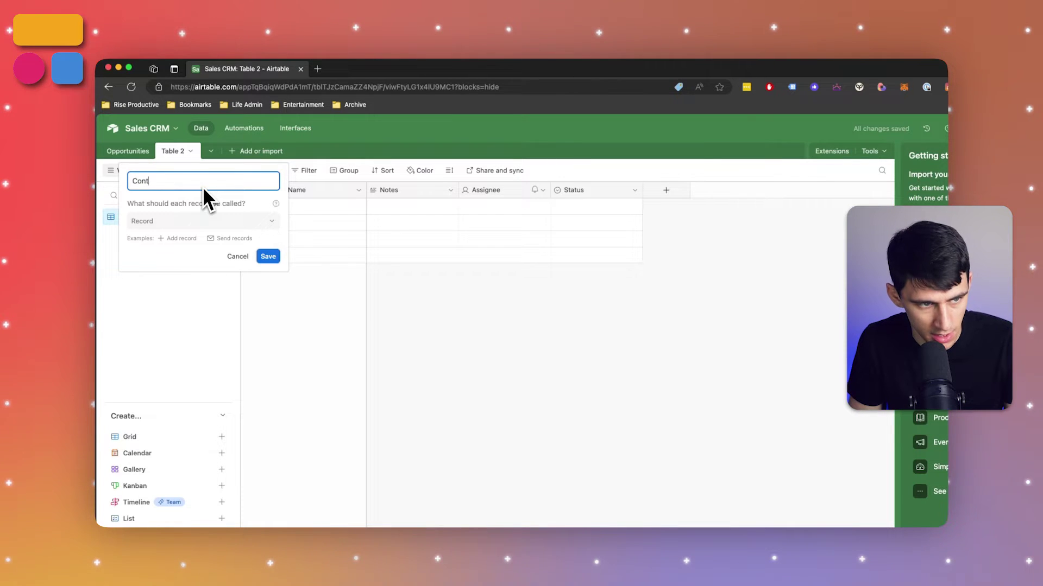
pyautogui.press('Return')
pyautogui.click(195, 140)
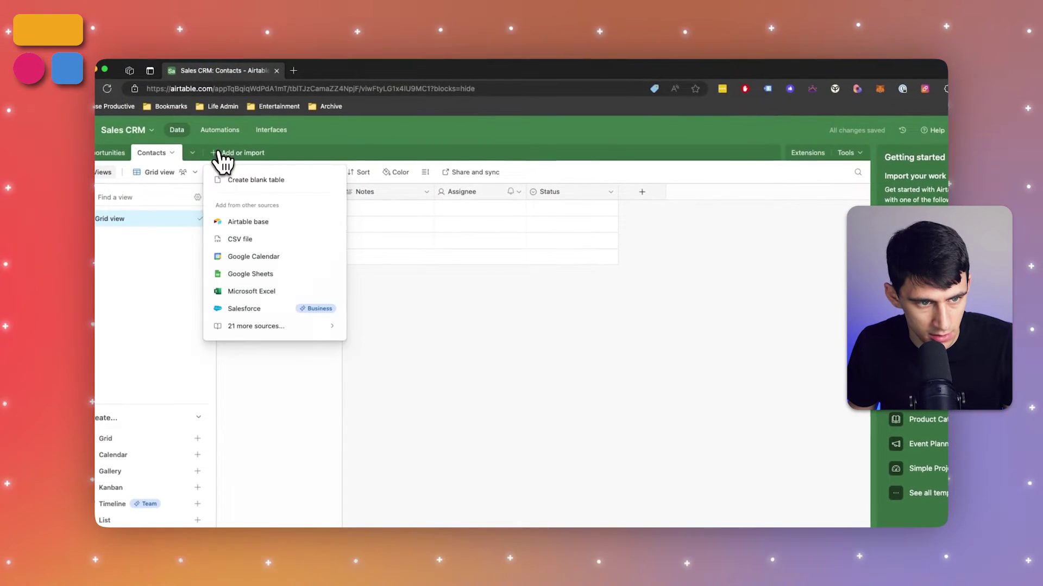
pyautogui.click(218, 174)
pyautogui.write('Clients')
pyautogui.press('Return')
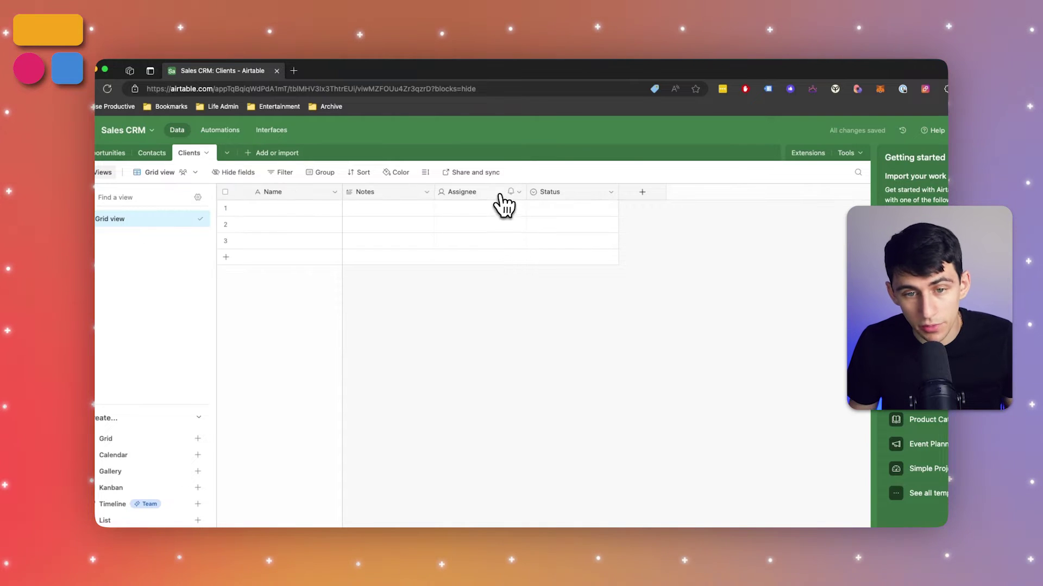
pyautogui.click(930, 157)
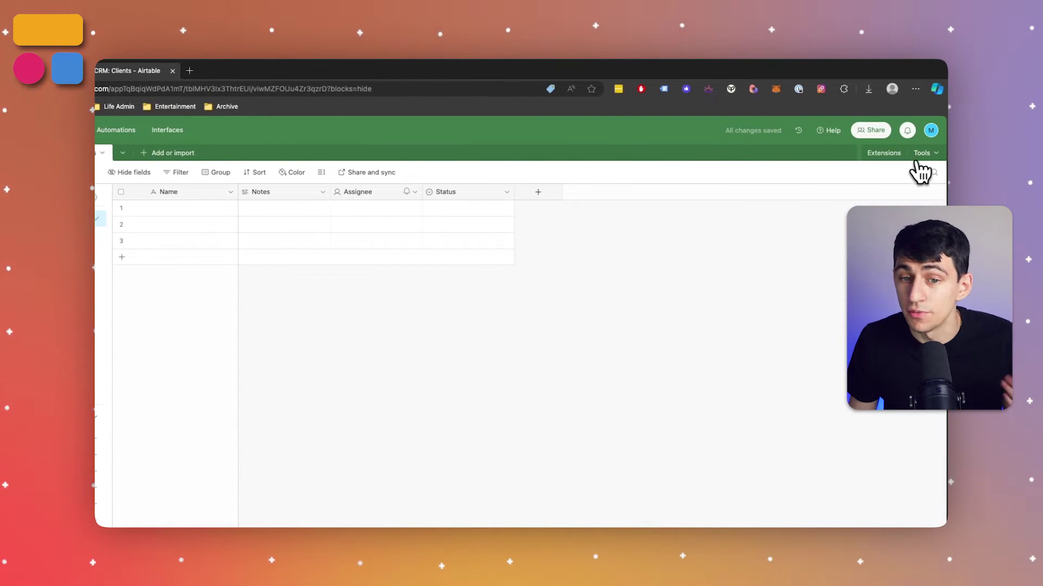
# Add a Value currency field to the table.
pyautogui.click(627, 197)
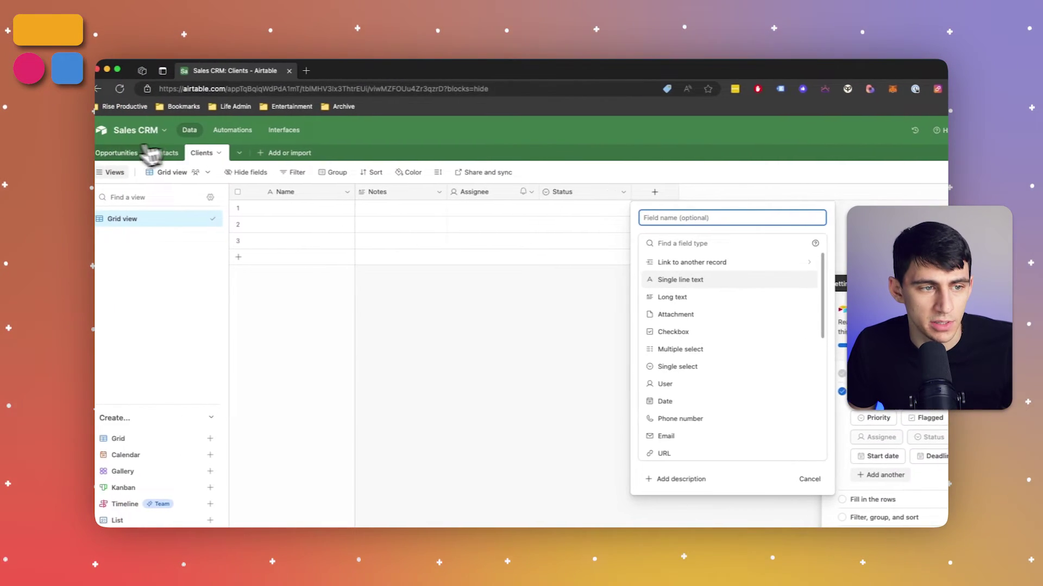
pyautogui.press('Escape')
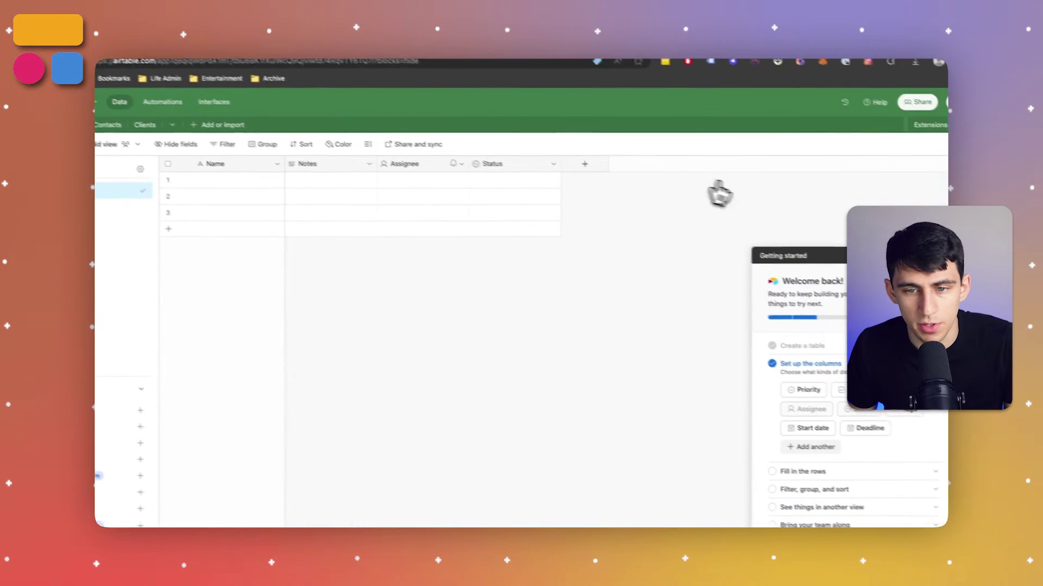
pyautogui.click(584, 164)
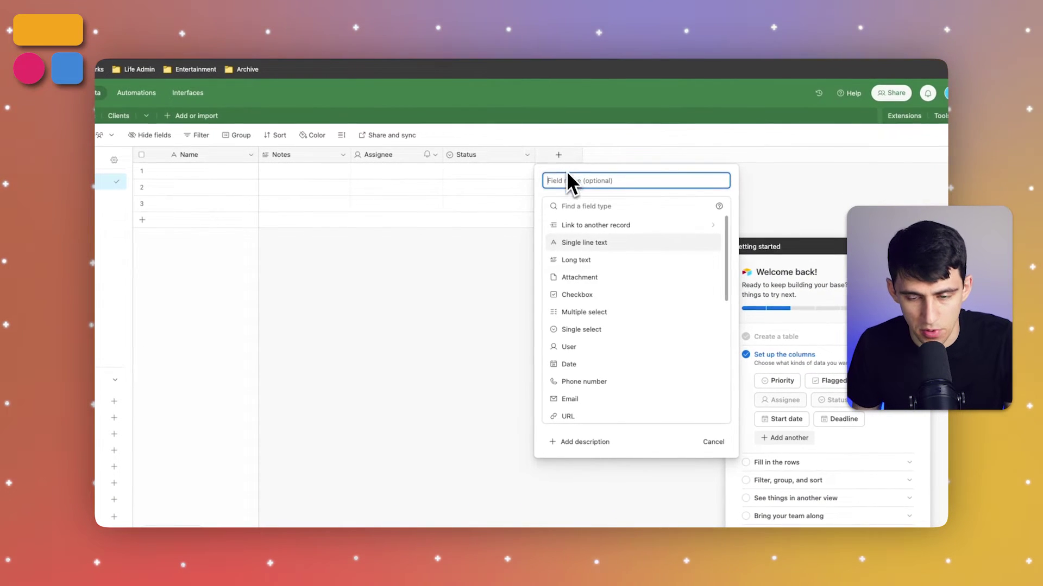
pyautogui.click(598, 204)
pyautogui.write('valu')
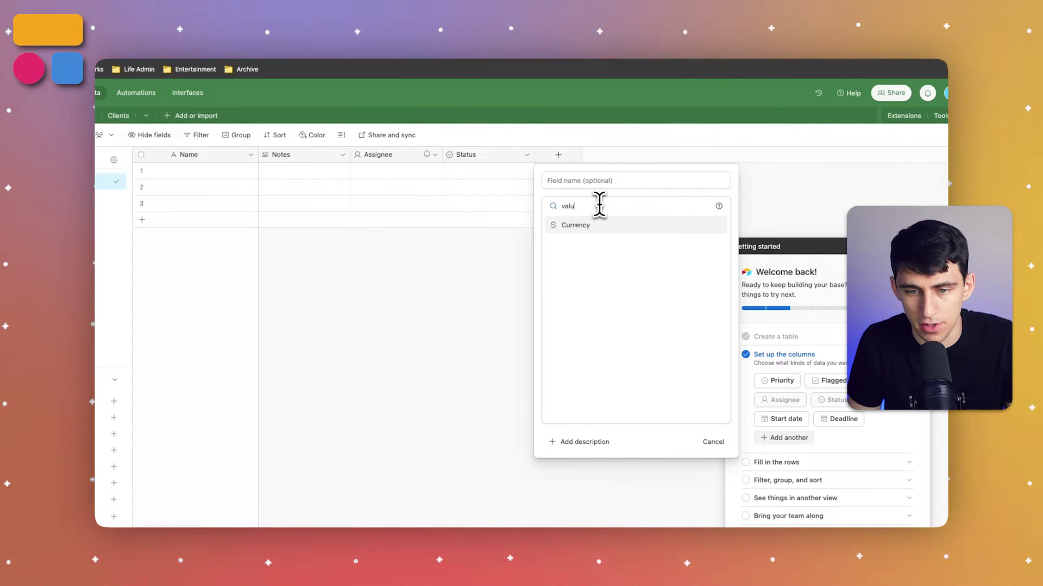
pyautogui.press('Return')
pyautogui.click(577, 181)
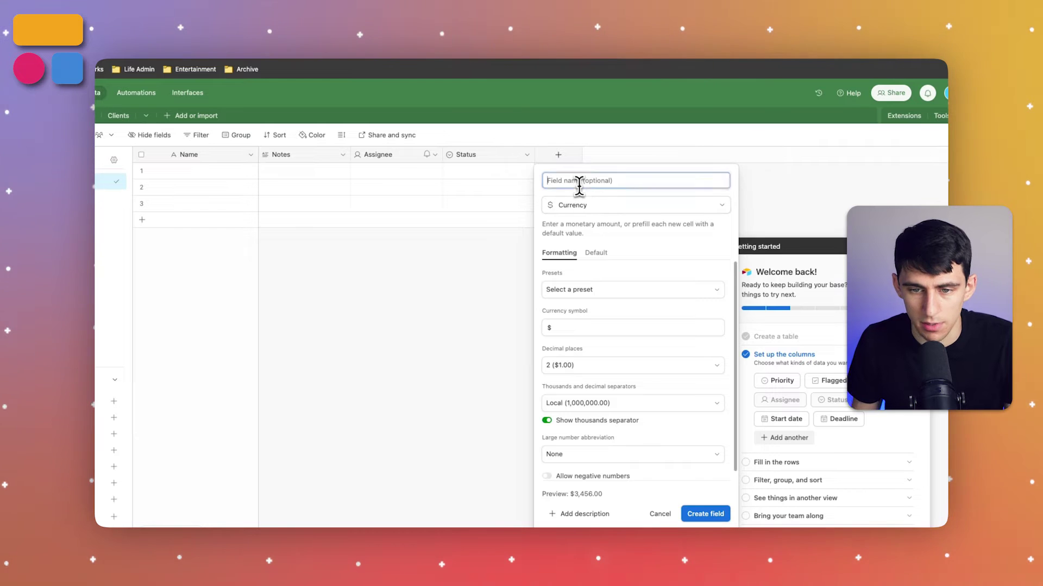
pyautogui.press('Return')
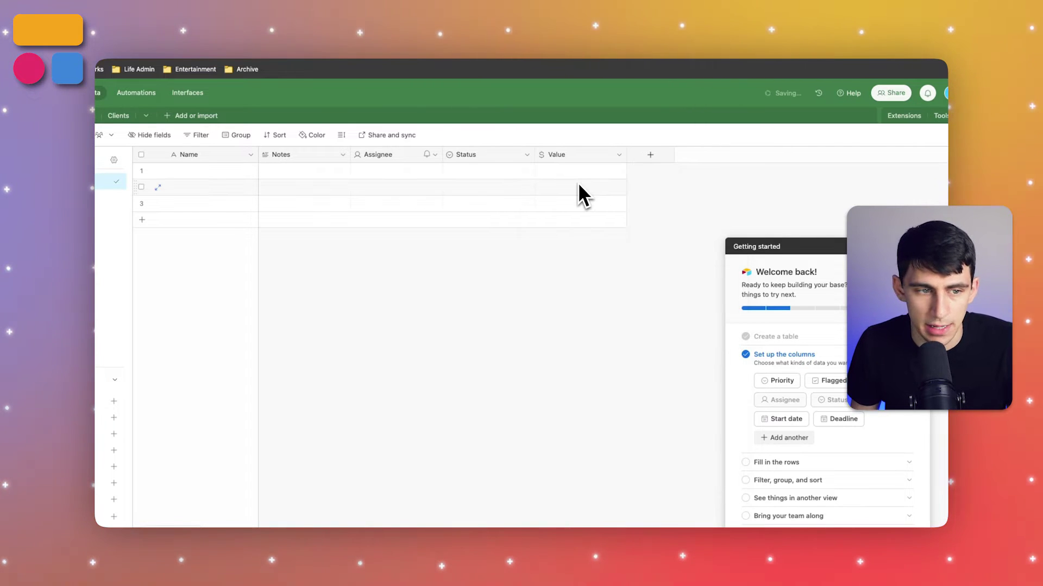
# Add a Stages single-select field with Lead as its first option.
pyautogui.click(650, 156)
pyautogui.click(665, 206)
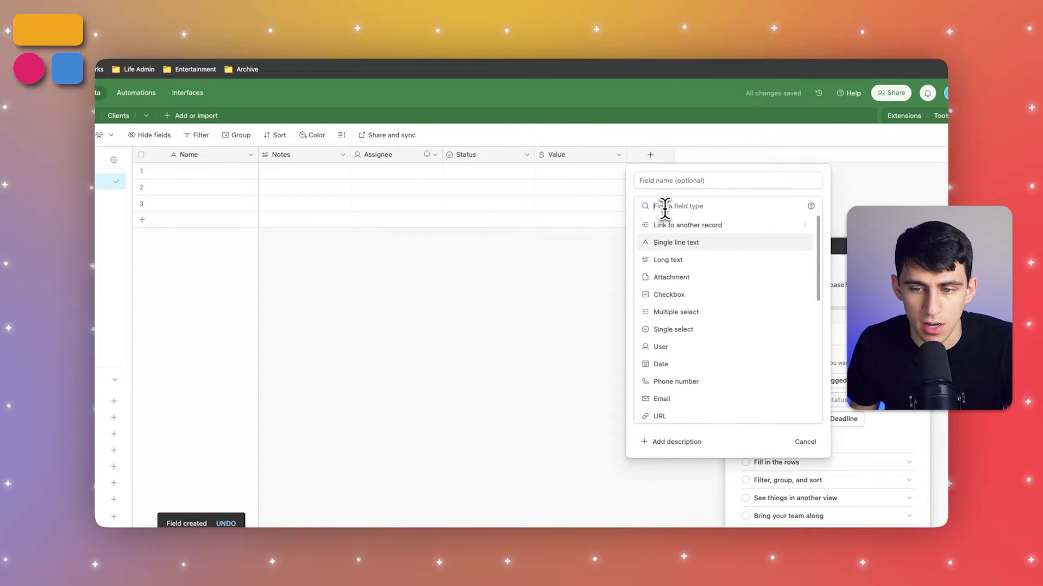
pyautogui.write('se')
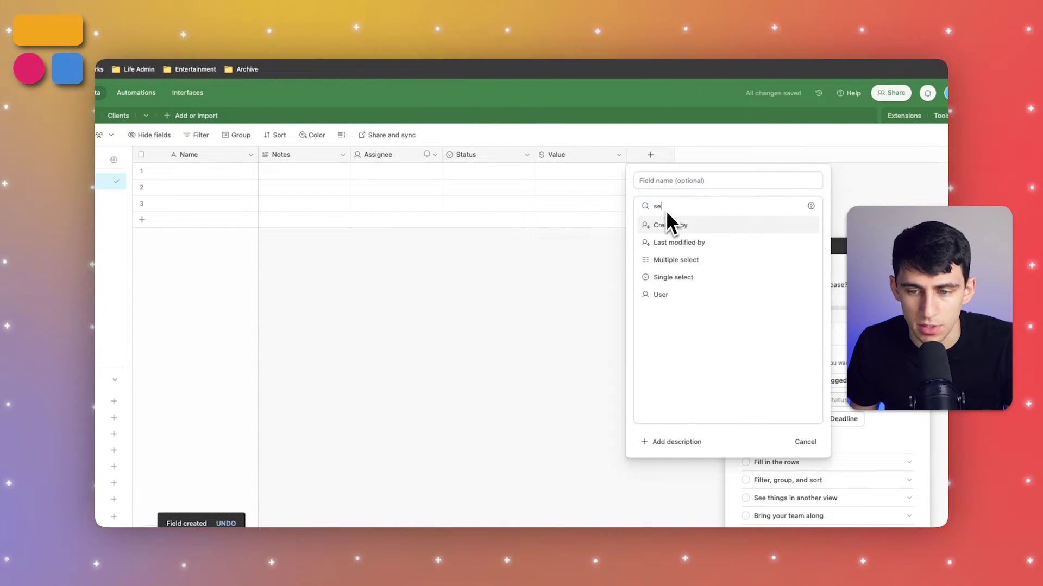
pyautogui.click(674, 276)
pyautogui.click(665, 180)
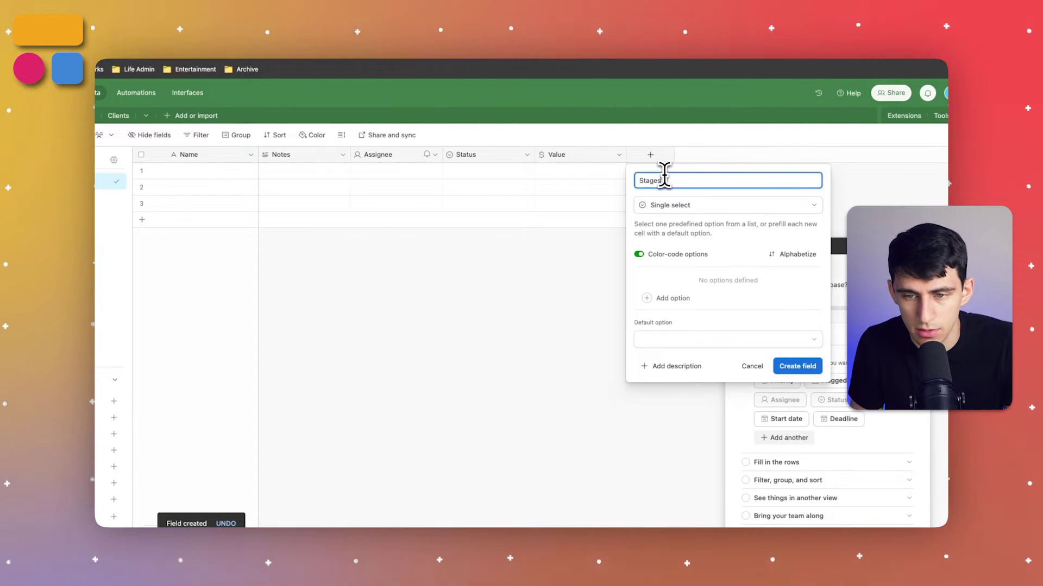
pyautogui.press('Return')
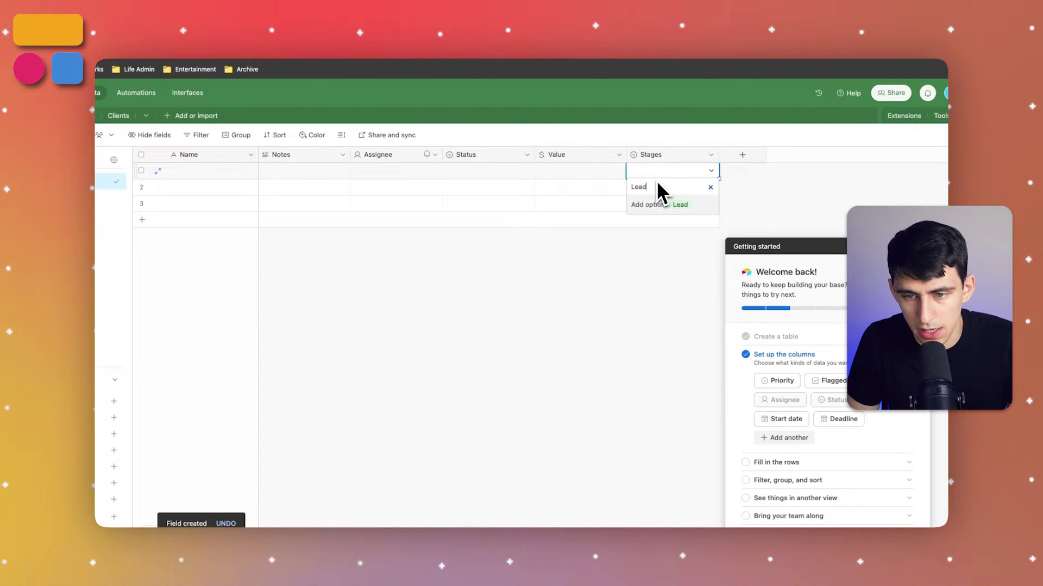
pyautogui.write('d')
pyautogui.press('Return')
# Reopen the Stages field settings and add the options Qualified and Proposed.
pyautogui.click(711, 155)
pyautogui.click(698, 177)
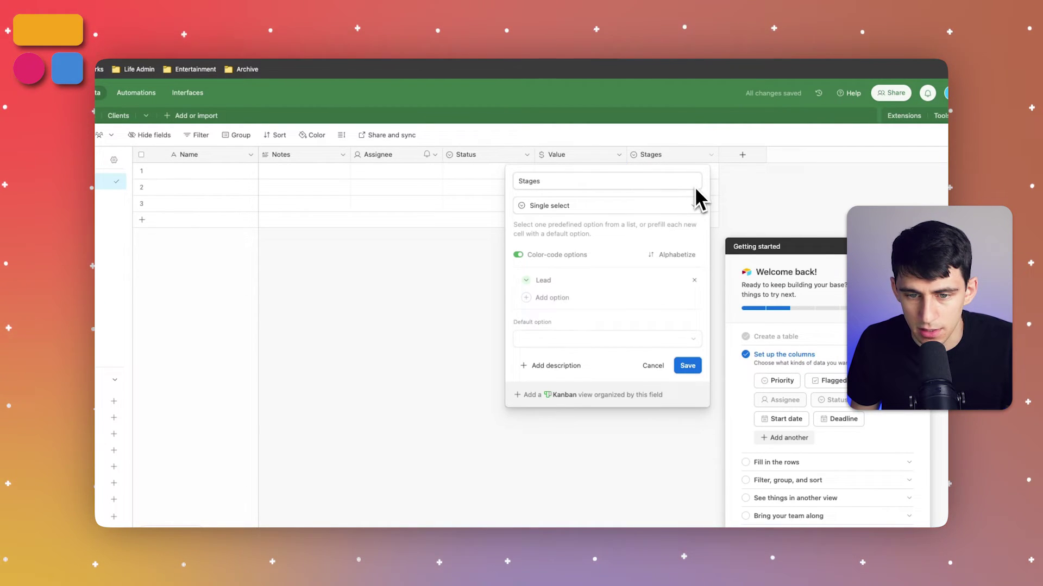
pyautogui.click(577, 298)
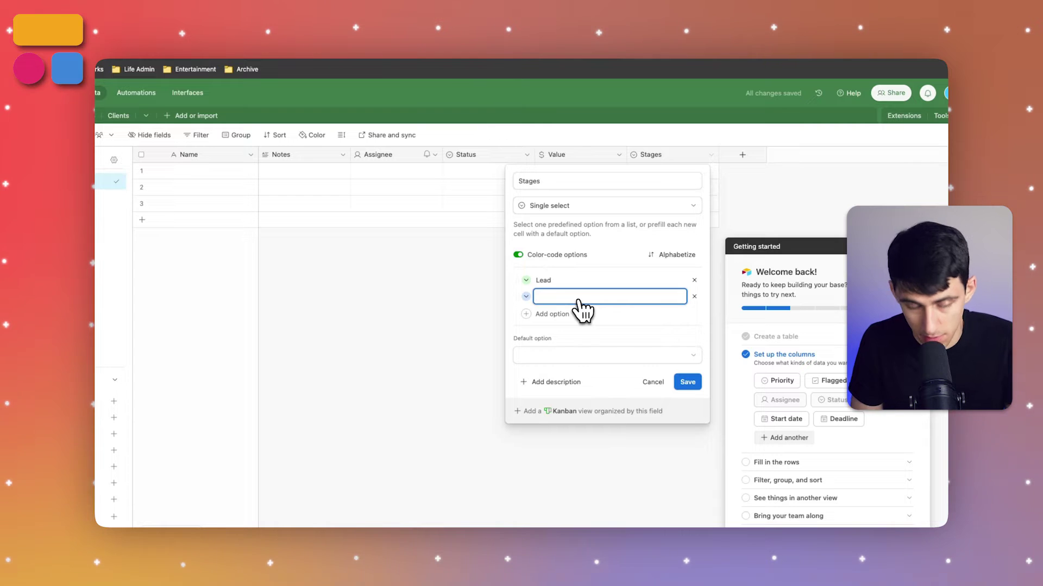
pyautogui.write('Qualified')
pyautogui.press('Return')
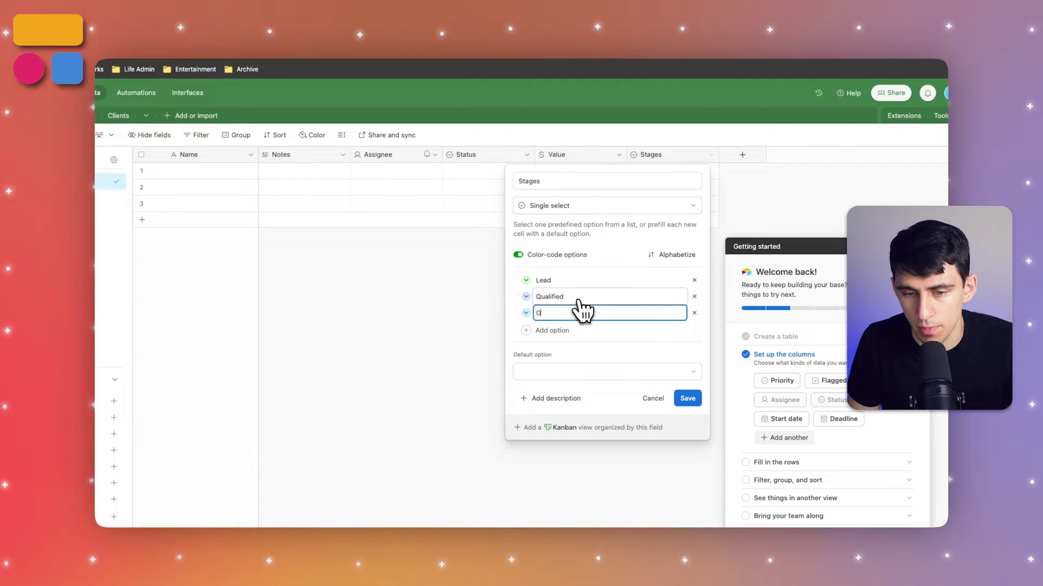
pyautogui.write('Proposed')
pyautogui.press('Return')
# Add the Negotiation, Closed, Signed and Lost options and save the Stages field.
pyautogui.write('Nego')
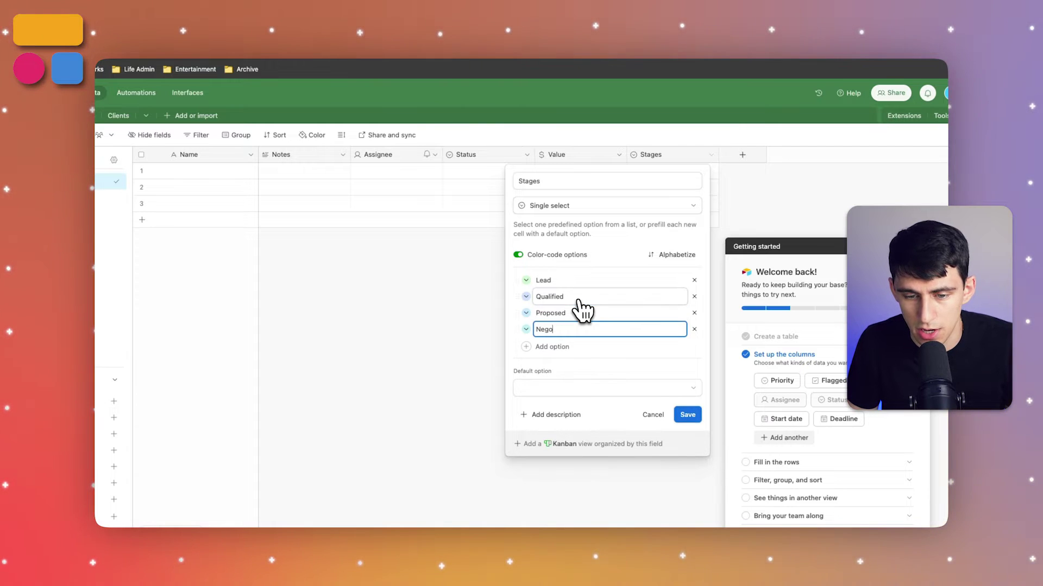
pyautogui.write('ation')
pyautogui.press('Return')
pyautogui.write('Closed')
pyautogui.press('Return')
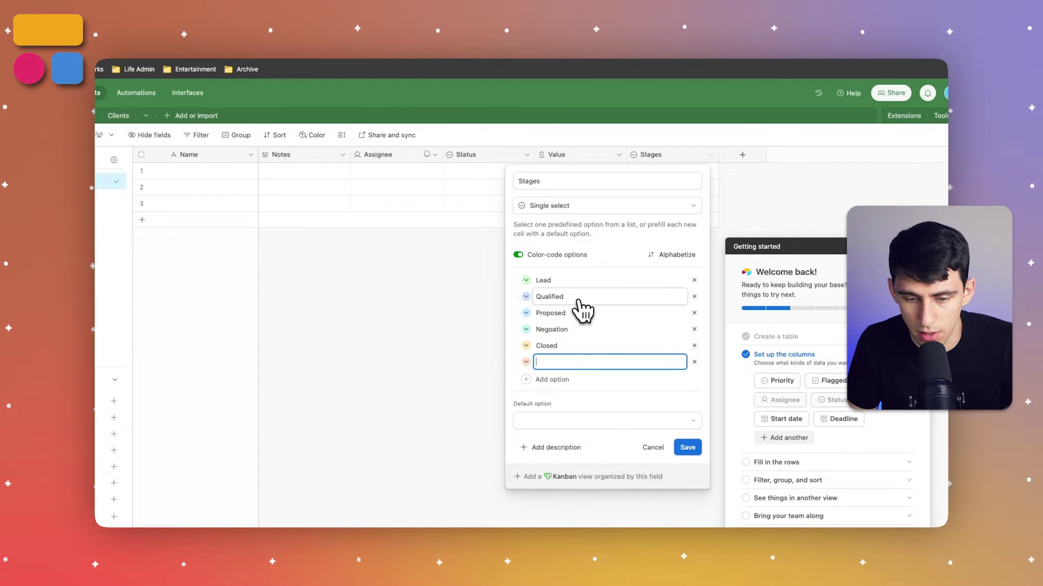
pyautogui.press('Return')
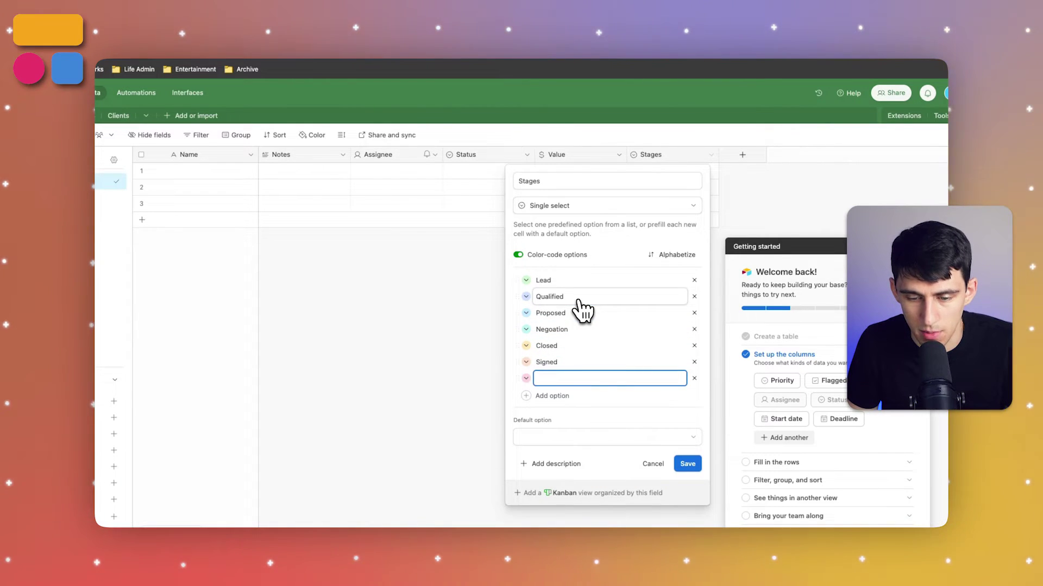
pyautogui.write('st')
pyautogui.press('Return')
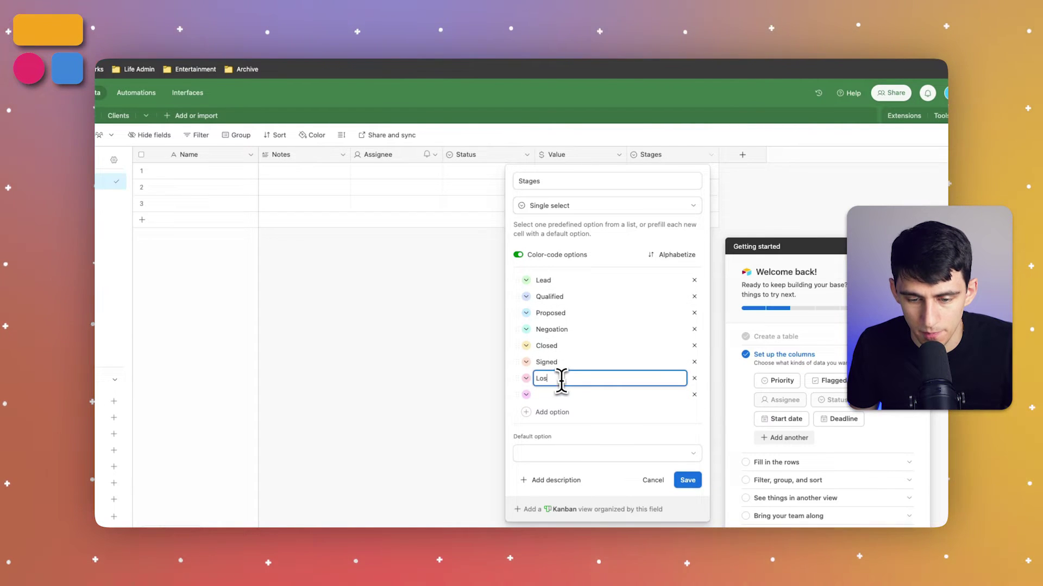
pyautogui.click(692, 484)
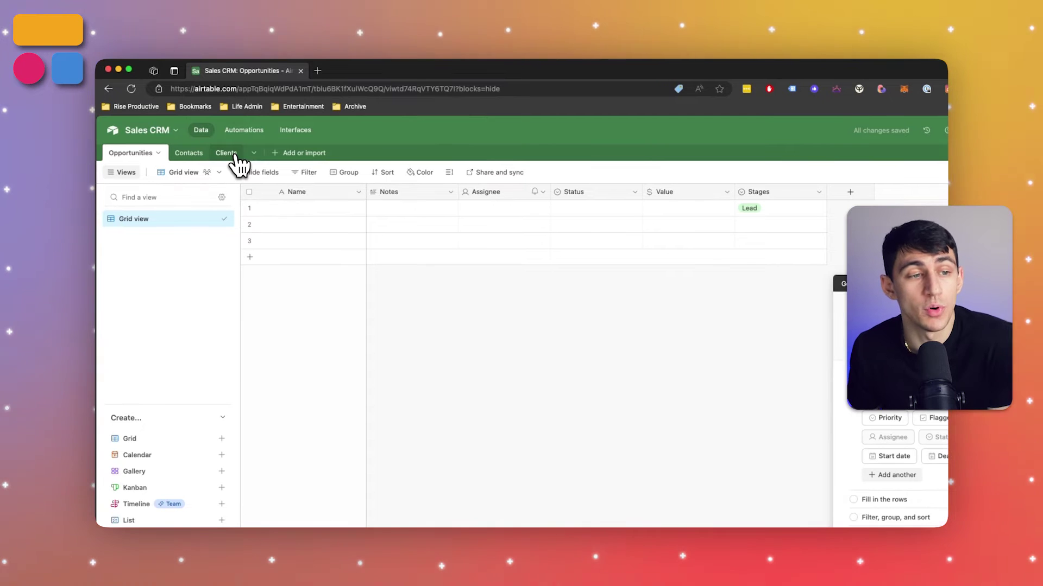
# Group the Opportunities grid by the Stages field.
pyautogui.click(190, 155)
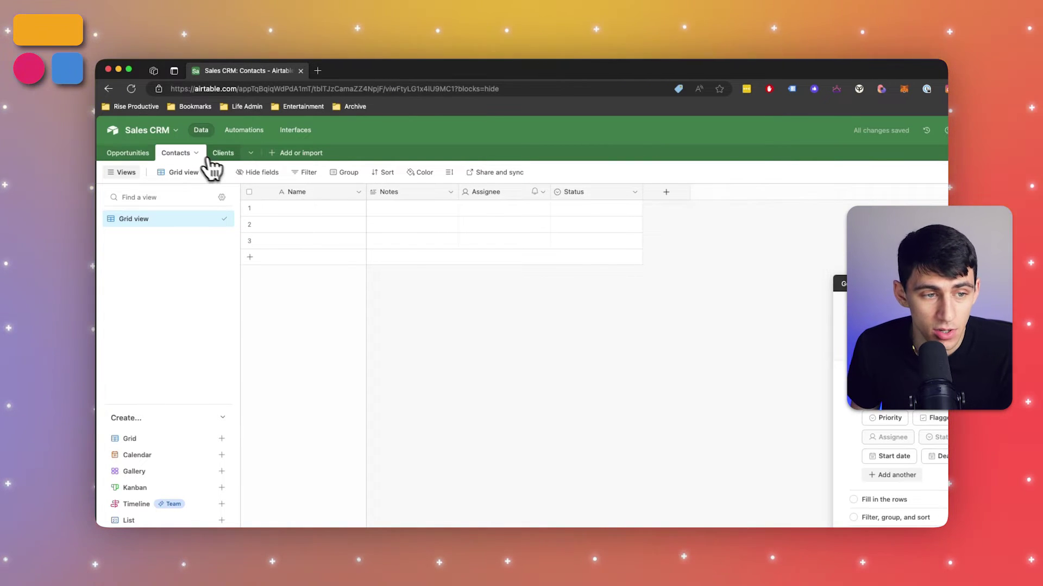
pyautogui.click(217, 156)
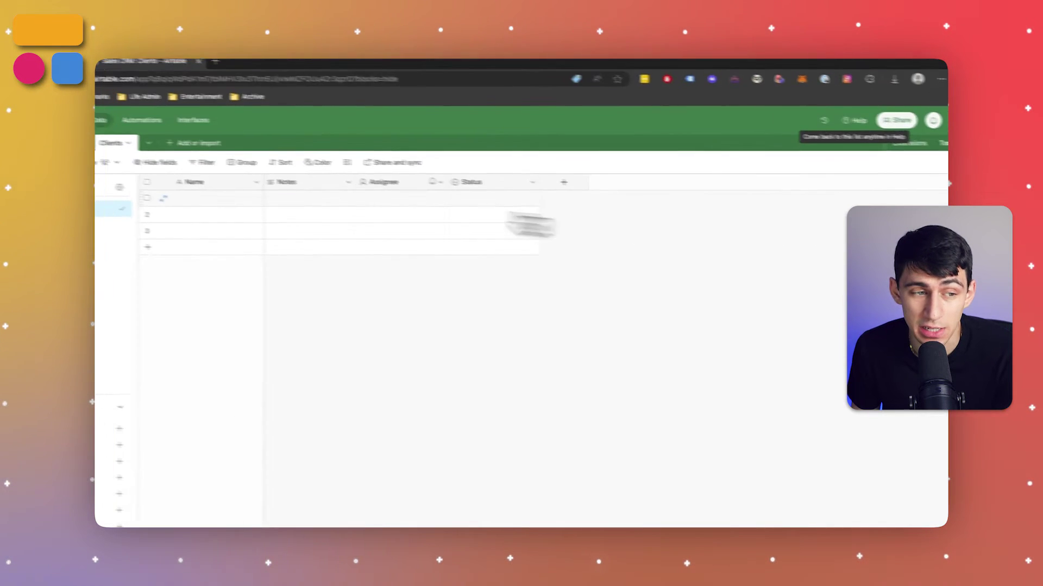
pyautogui.click(113, 143)
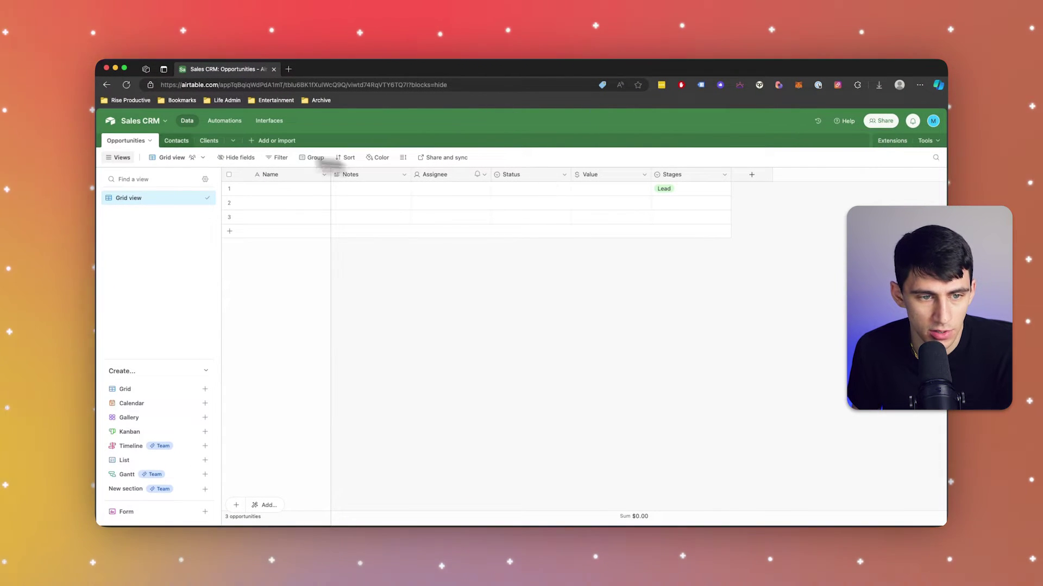
pyautogui.click(313, 159)
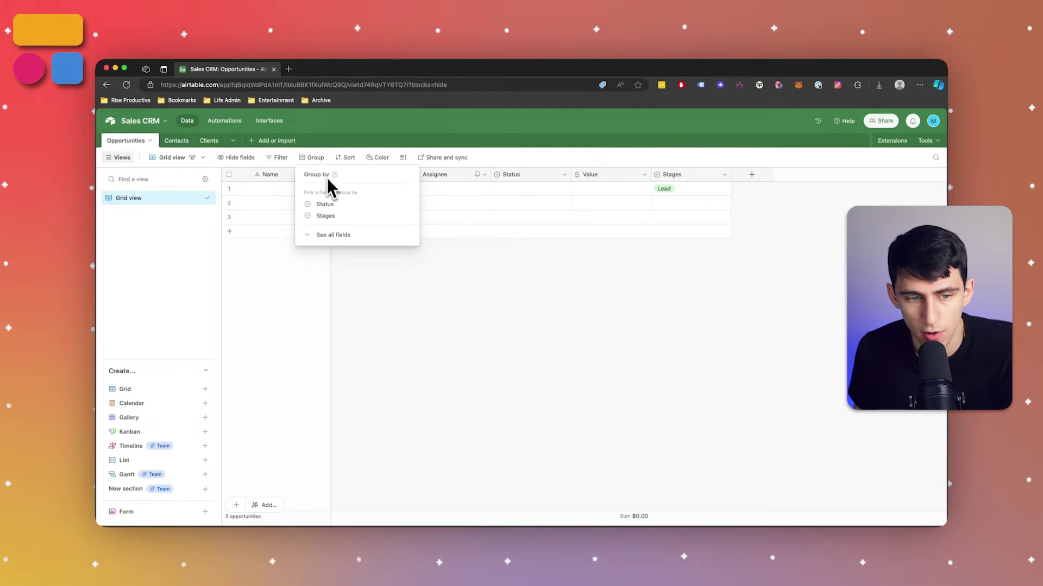
pyautogui.click(326, 216)
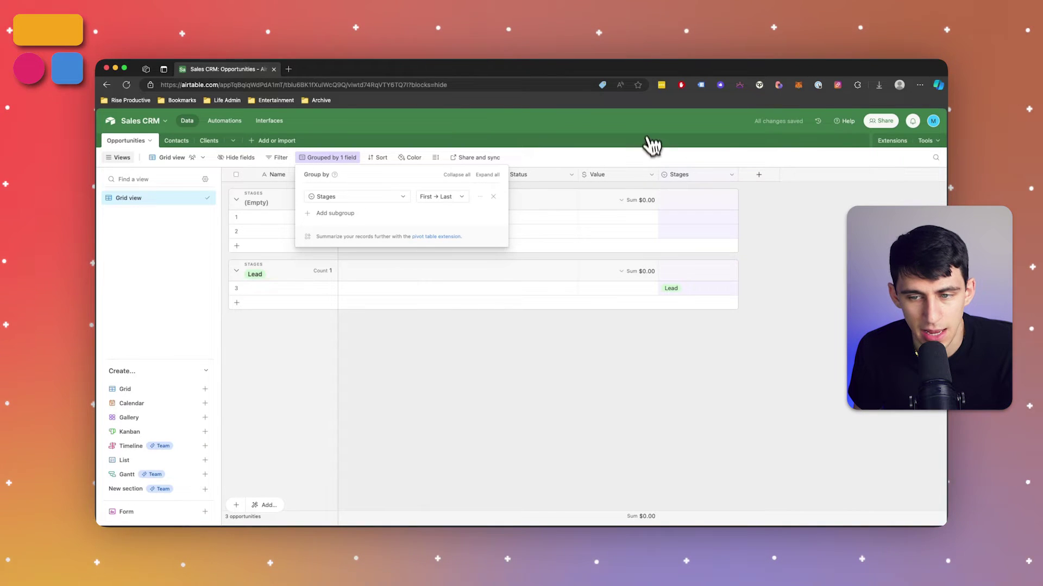
# Rename Stages to 'Stage', drag it before Value, then open the Clients table.
pyautogui.click(730, 175)
pyautogui.click(718, 198)
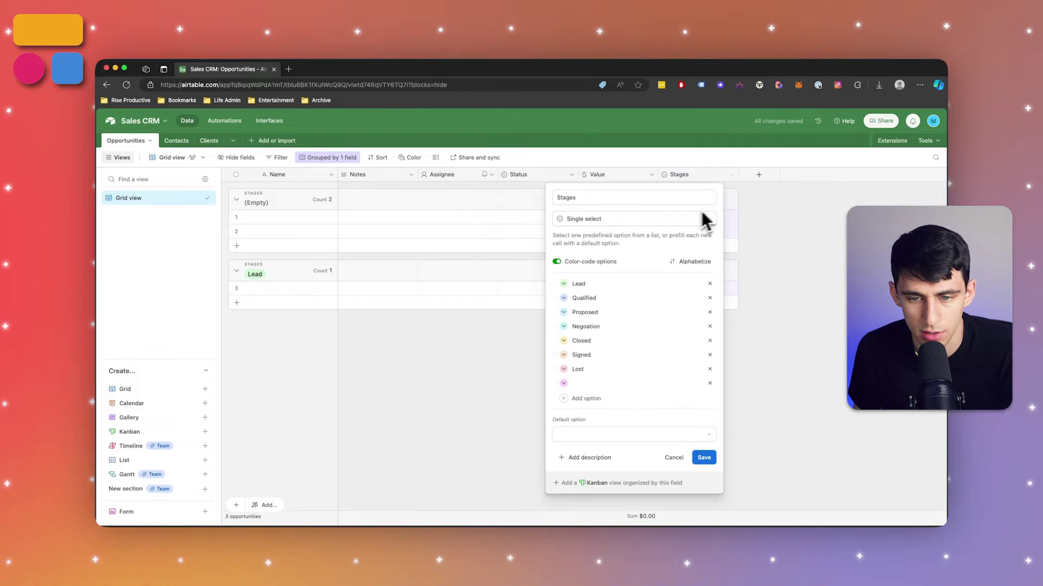
pyautogui.press('BackSpace')
pyautogui.press('Return')
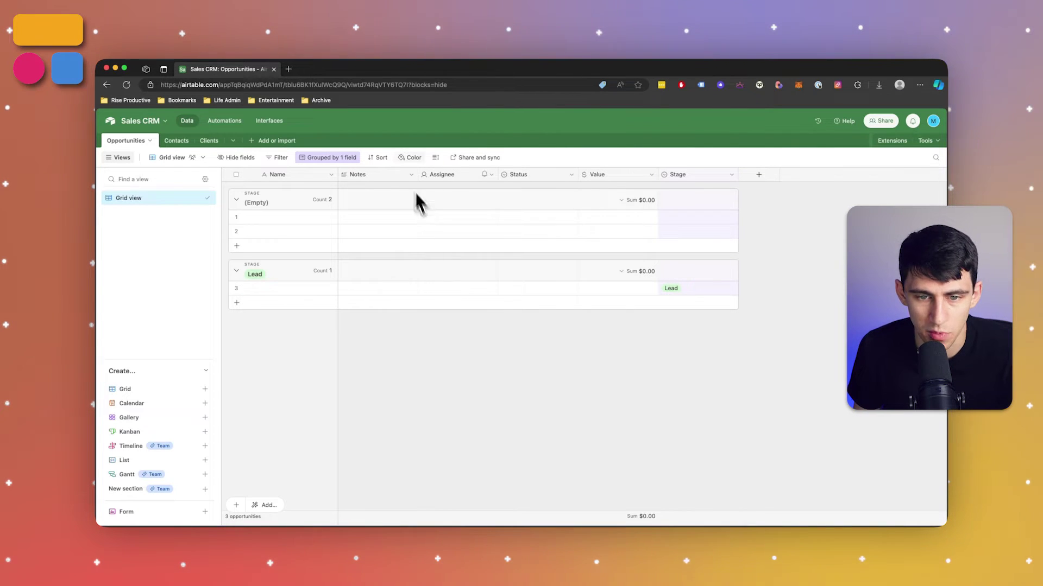
pyautogui.moveTo(679, 174); pyautogui.dragTo(586, 174)
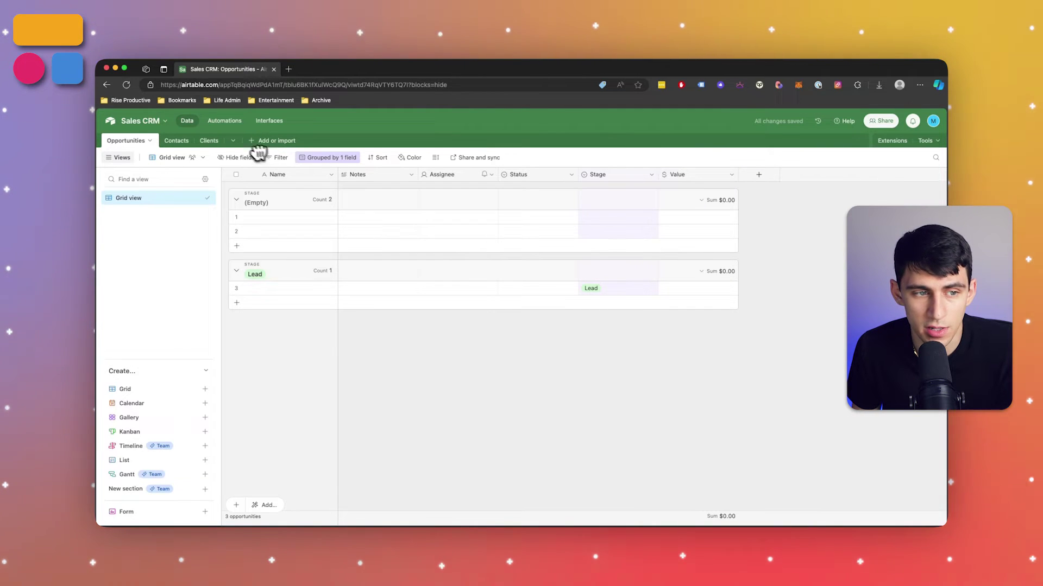
pyautogui.click(182, 141)
pyautogui.click(208, 142)
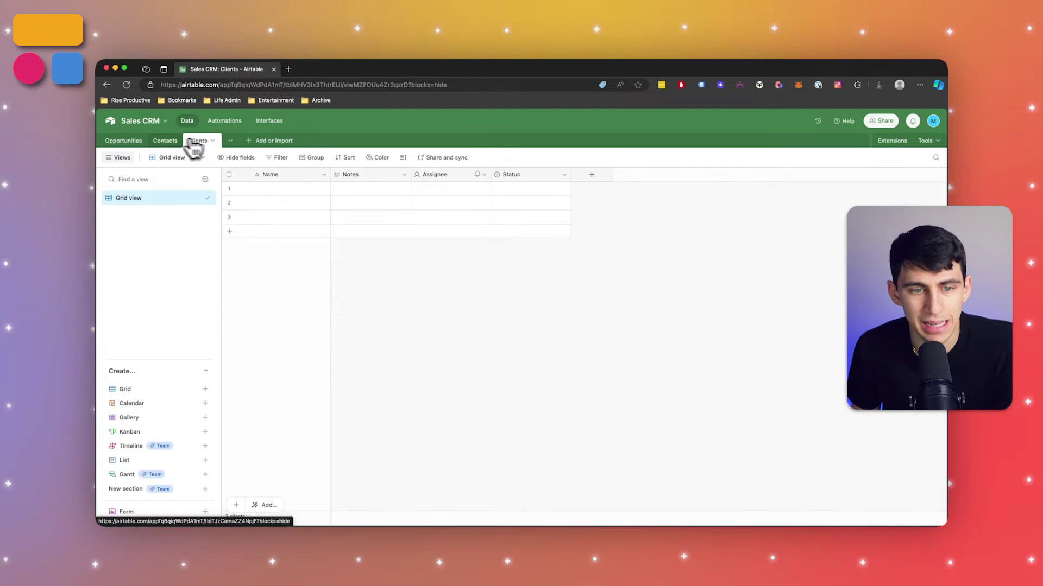
# Add a Clients field to Opportunities linking to the Clients table, skipping lookup fields.
pyautogui.click(126, 141)
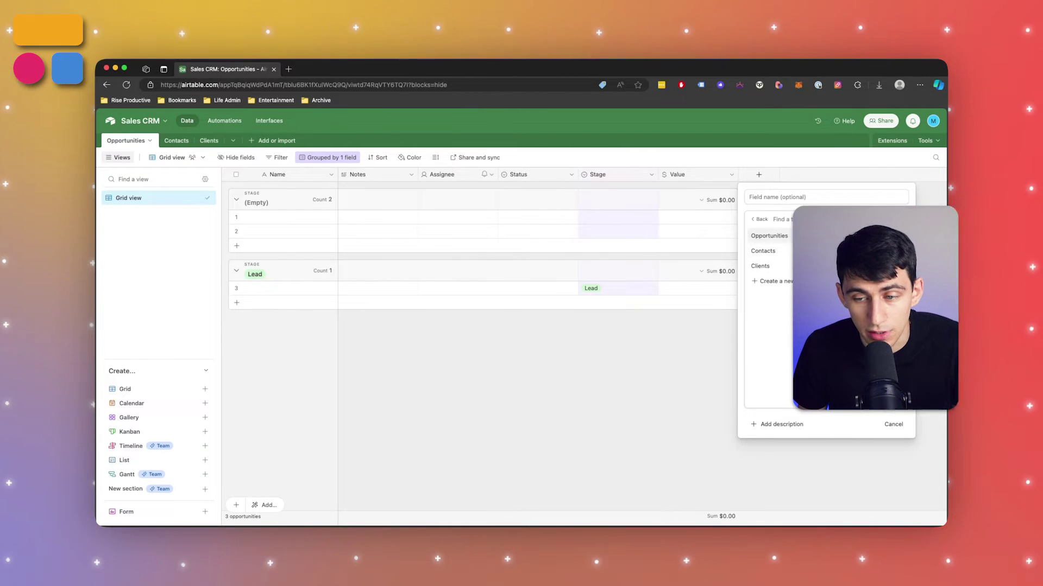
pyautogui.click(809, 268)
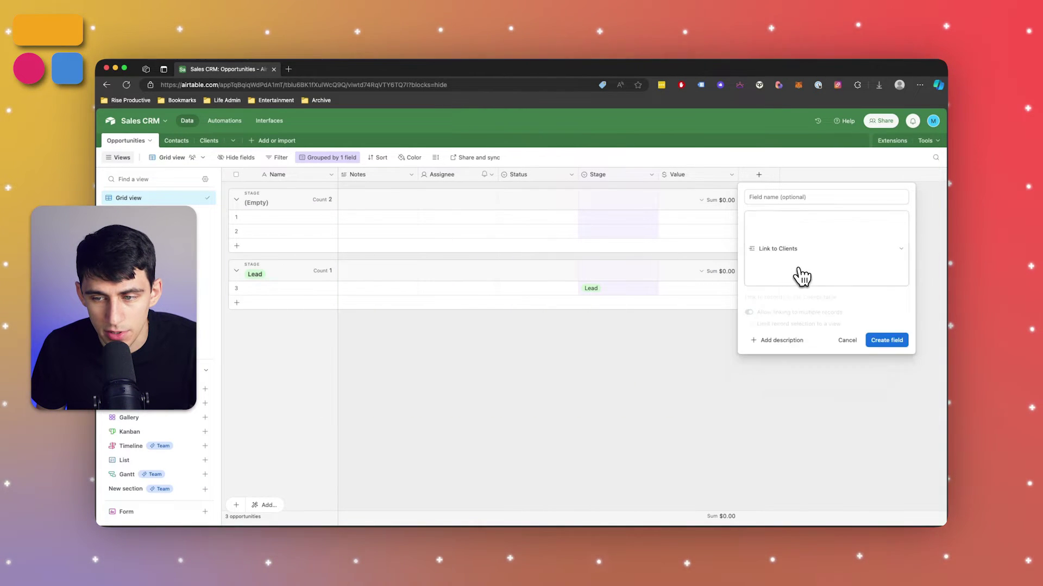
pyautogui.click(873, 283)
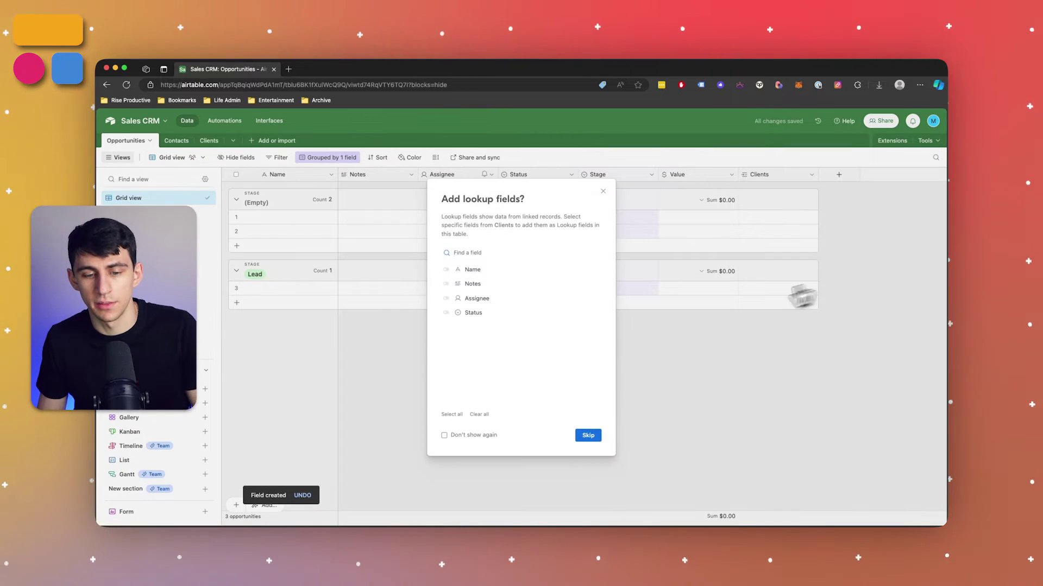
pyautogui.click(800, 296)
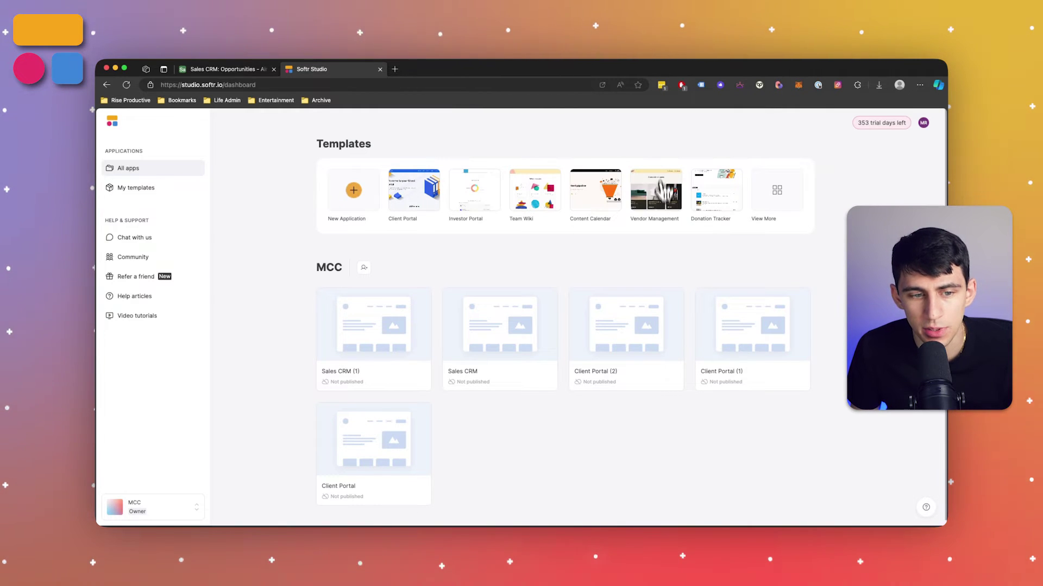
# Start a new Softr application from the Sales CRM template.
pyautogui.click(367, 209)
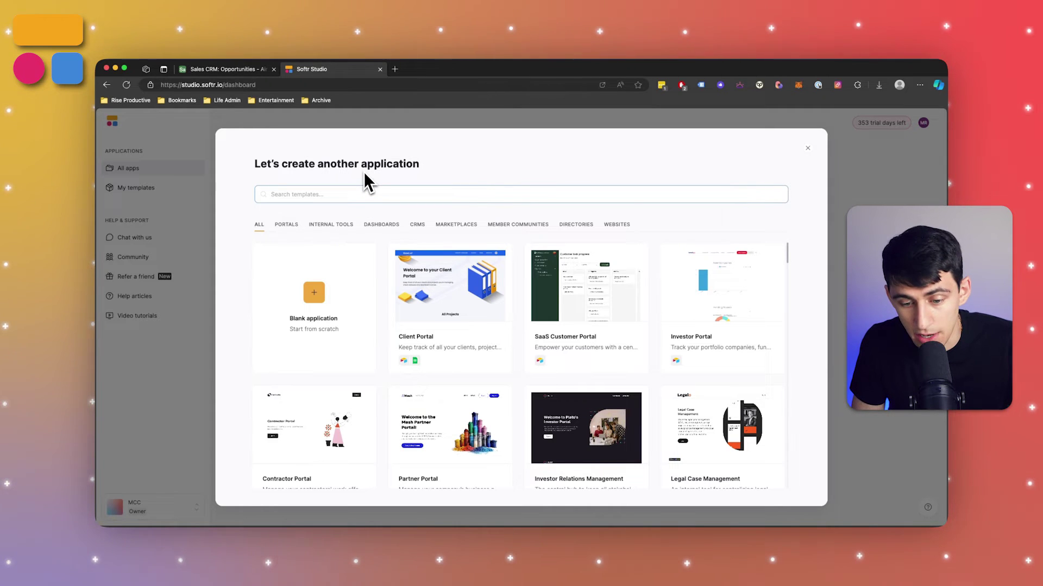
pyautogui.write('sales')
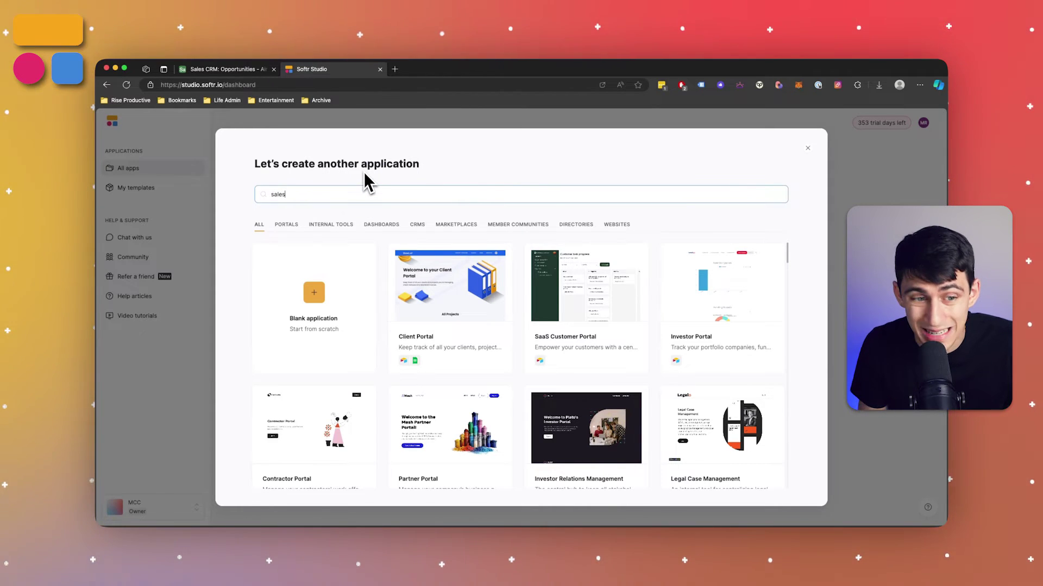
pyautogui.write(' crm')
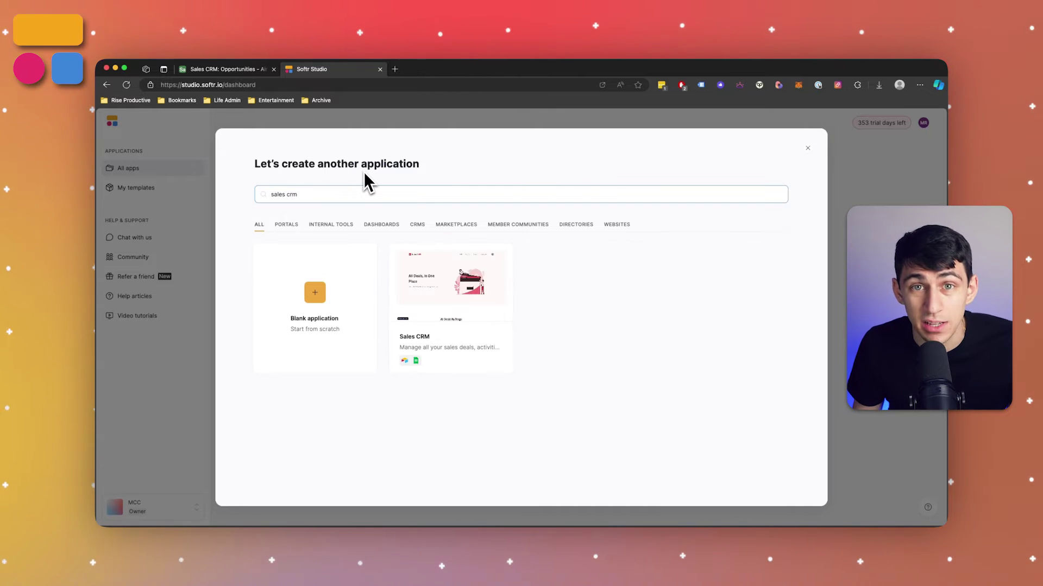
pyautogui.moveTo(483, 307)
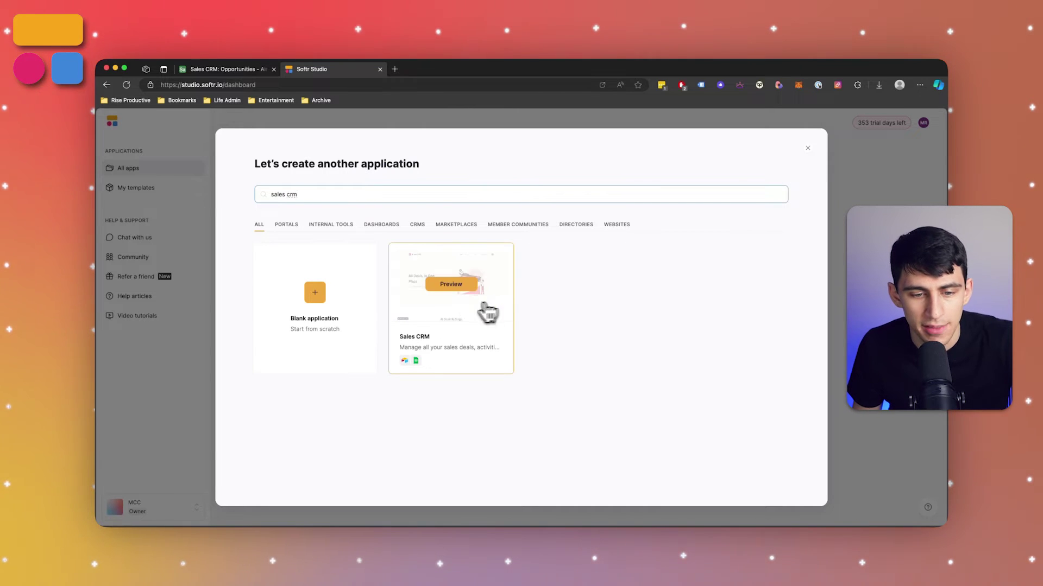
pyautogui.click(458, 289)
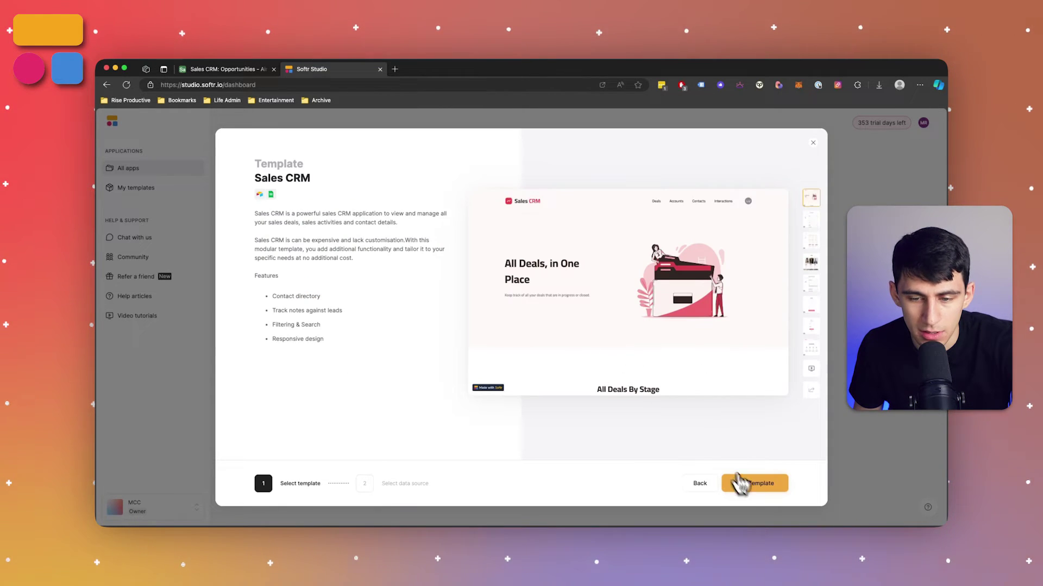
pyautogui.click(751, 483)
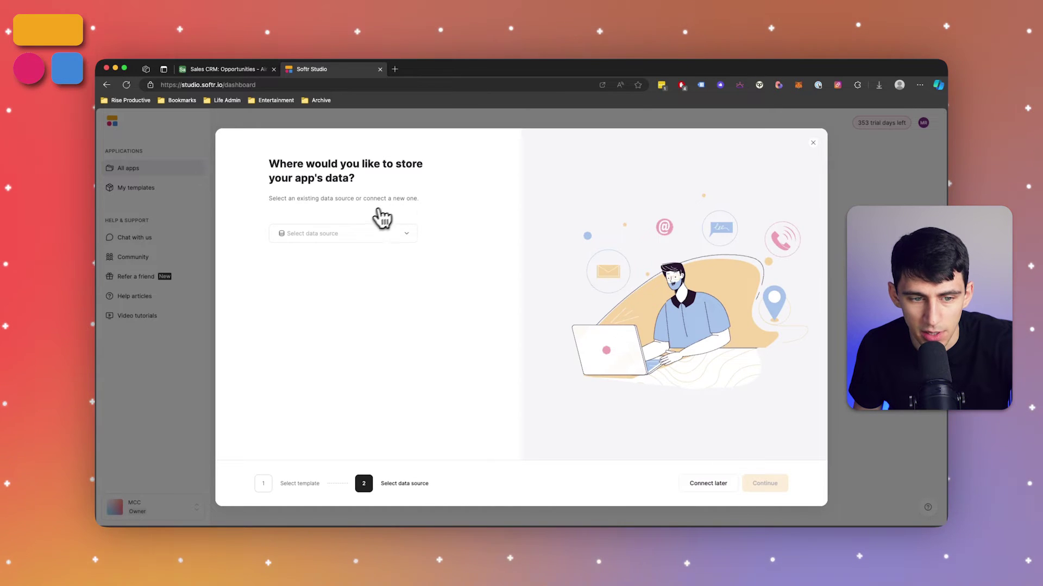
# Select the Airtable account as the data source and copy the template base into Airtable.
pyautogui.click(353, 233)
pyautogui.click(366, 274)
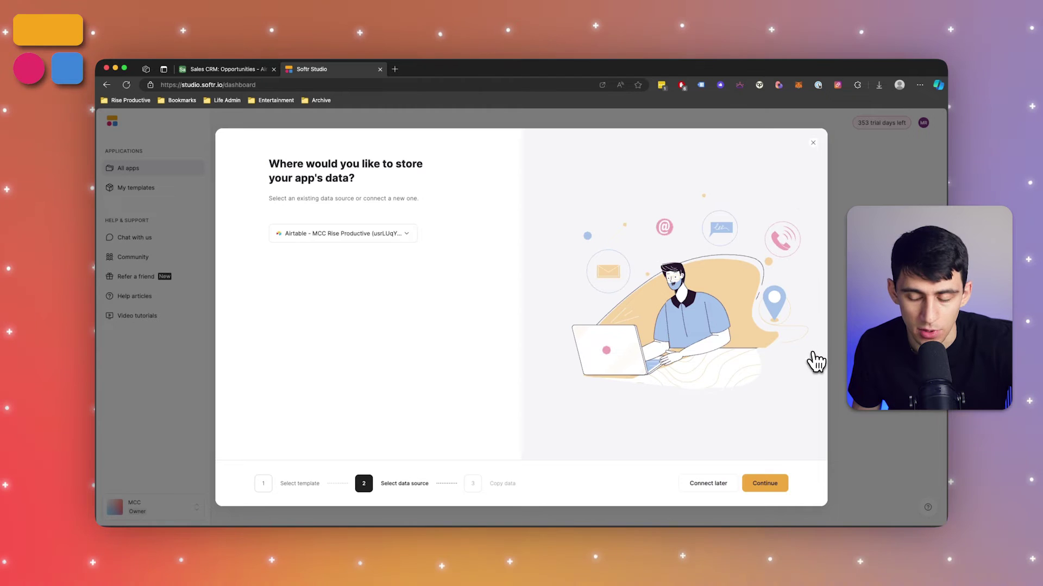
pyautogui.click(772, 483)
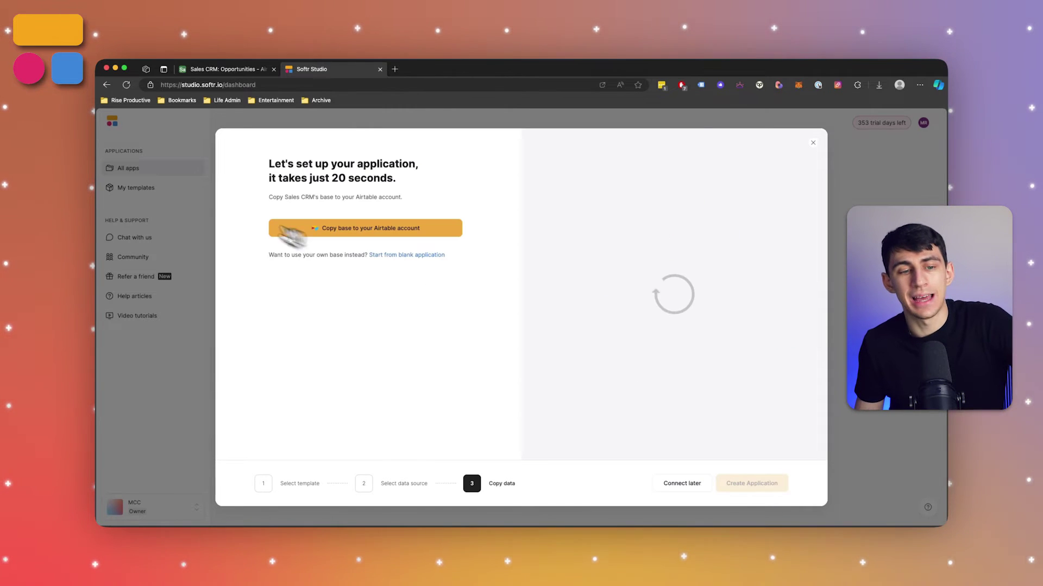
pyautogui.click(328, 230)
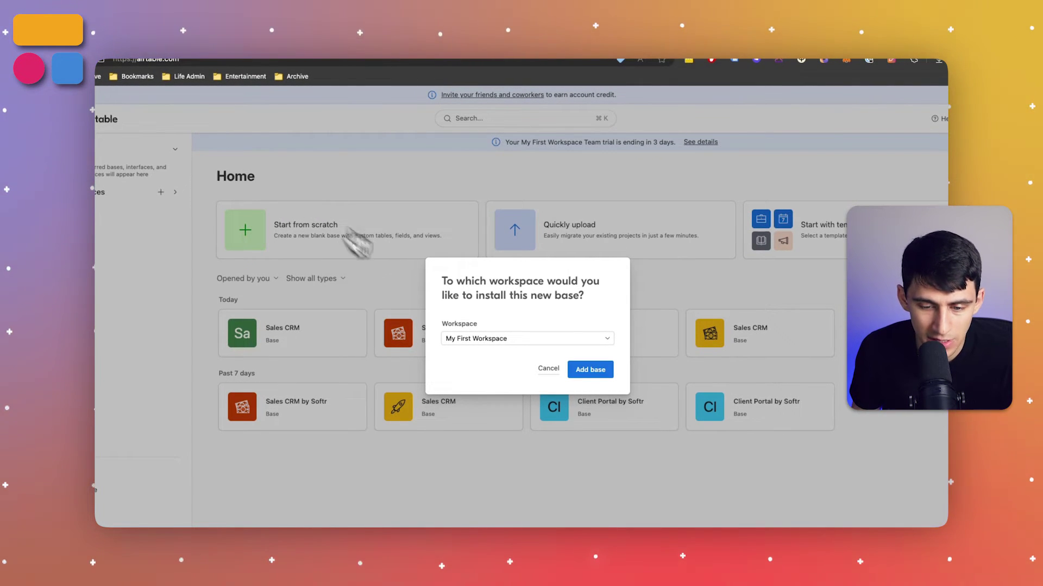
# Add the copied base to My First Workspace, view Deals, Contacts, Interactions and Accounts, then open the Softr editor.
pyautogui.click(580, 370)
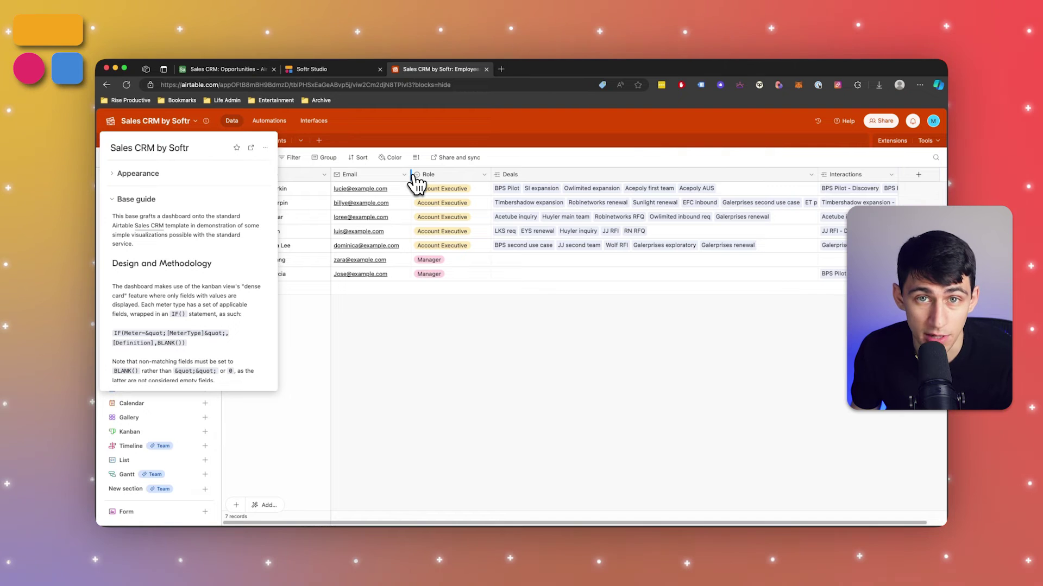
pyautogui.click(405, 350)
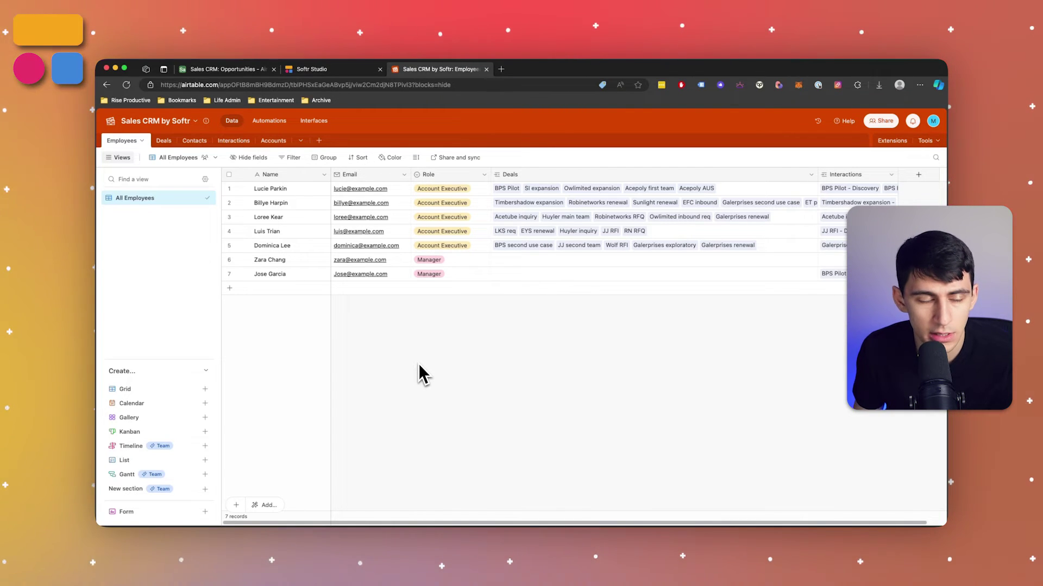
pyautogui.click(164, 140)
pyautogui.click(194, 140)
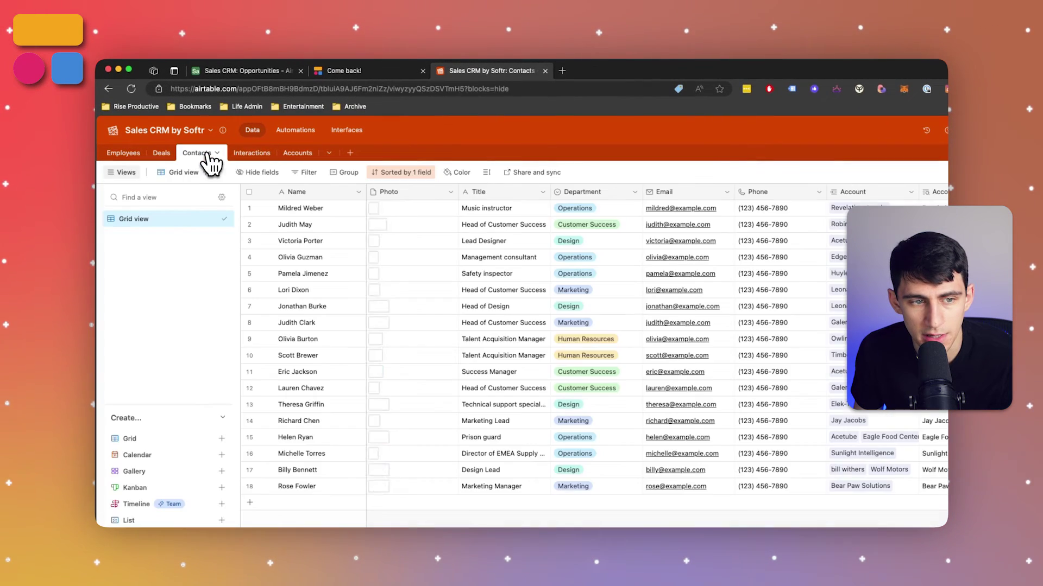
pyautogui.click(249, 156)
pyautogui.click(289, 155)
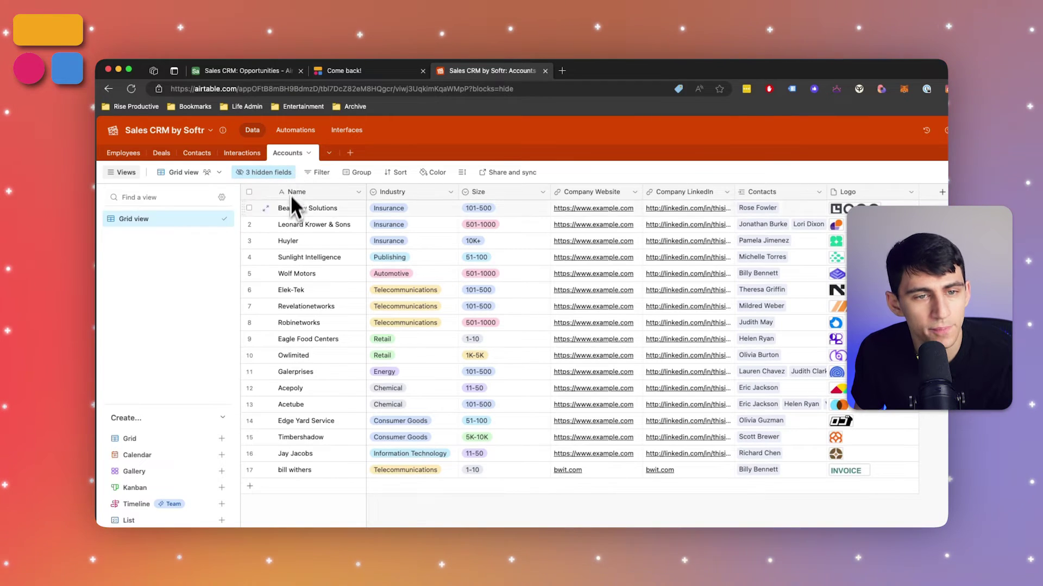
pyautogui.click(374, 71)
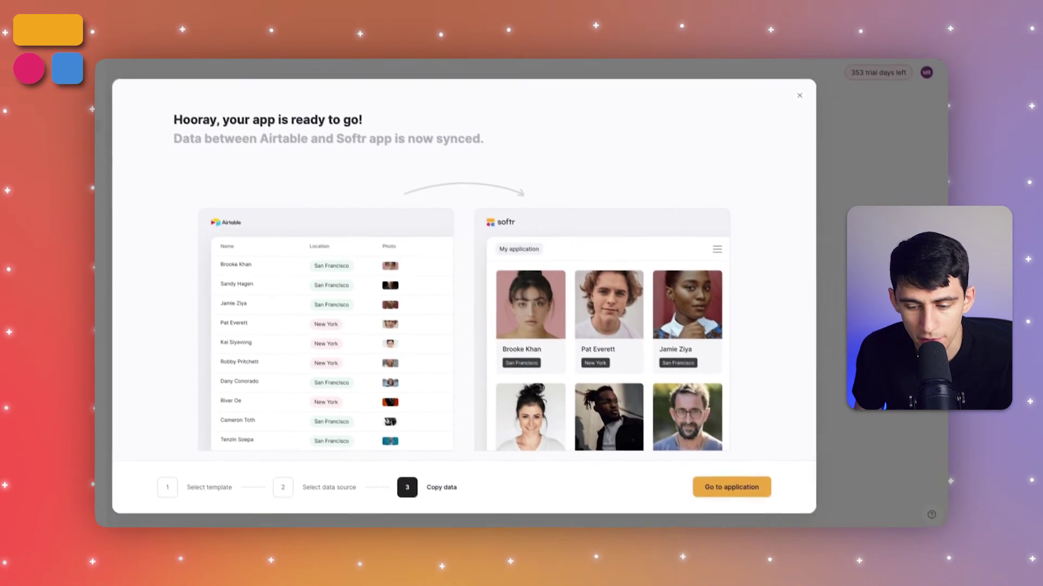
pyautogui.click(747, 483)
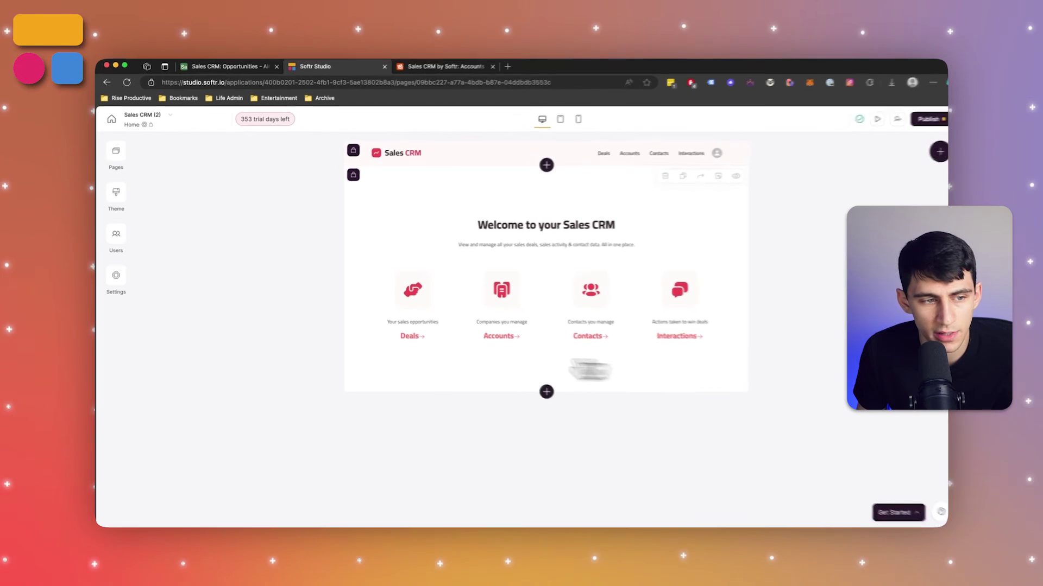
# Inspect the Accounts page's list block, then return to the dashboard and open the MCC workspace options.
pyautogui.click(115, 151)
pyautogui.click(193, 280)
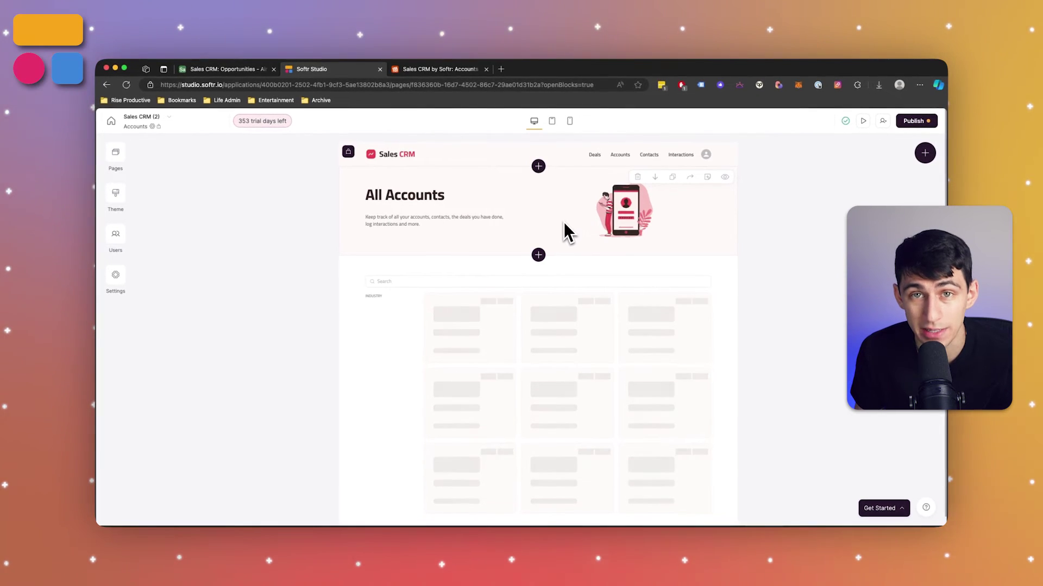
pyautogui.click(578, 290)
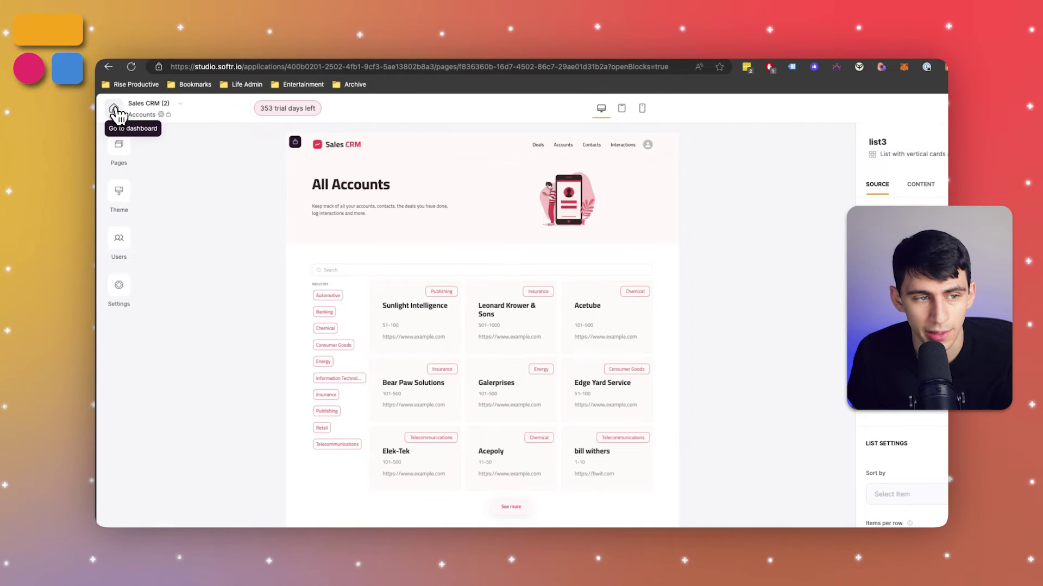
pyautogui.click(115, 110)
pyautogui.click(162, 513)
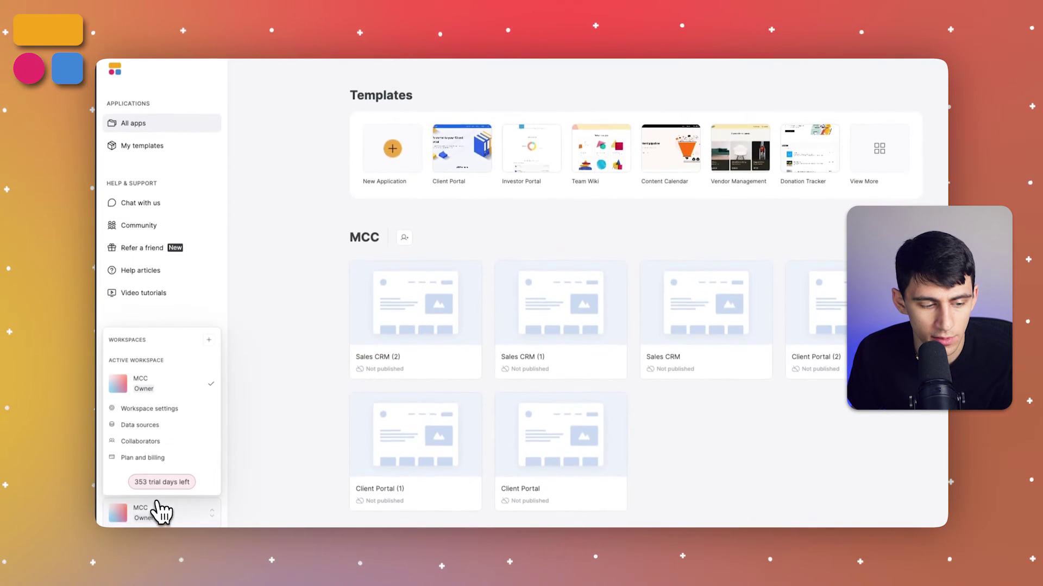
# Attempt connecting Airtable as a data source with access to all workspace bases, then cancel back to the dashboard.
pyautogui.click(130, 429)
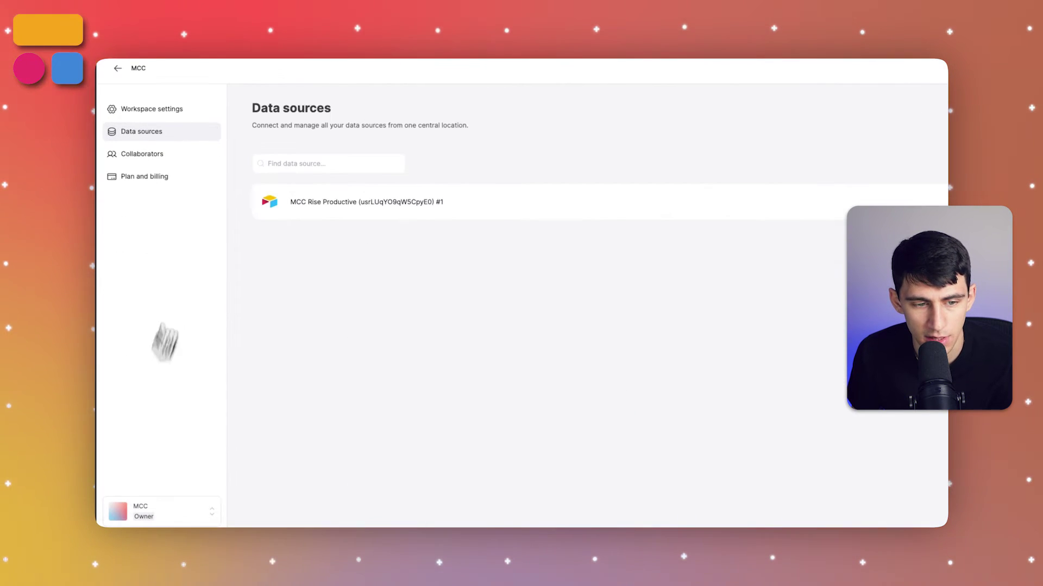
pyautogui.click(862, 204)
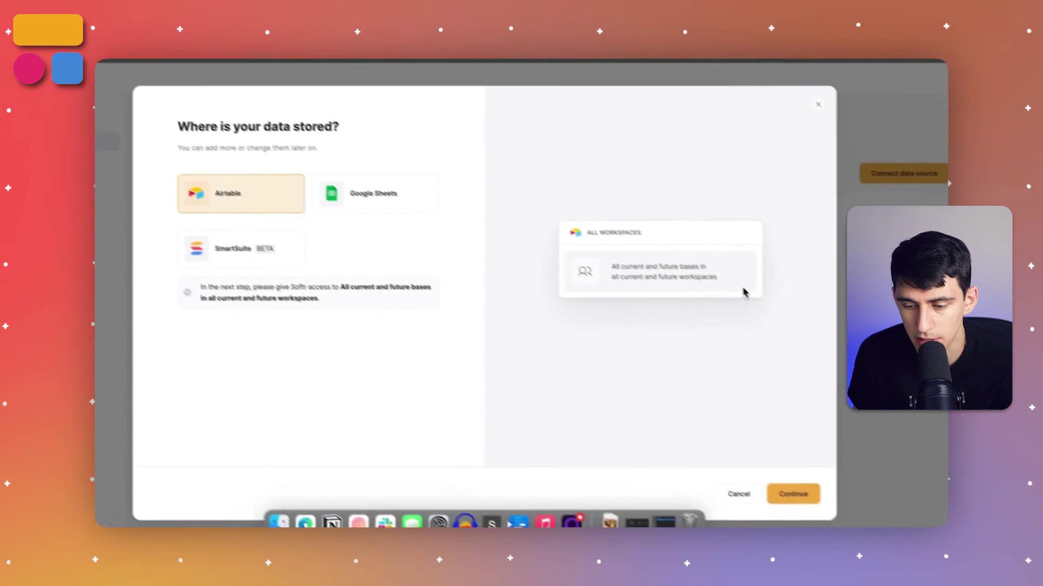
pyautogui.click(794, 494)
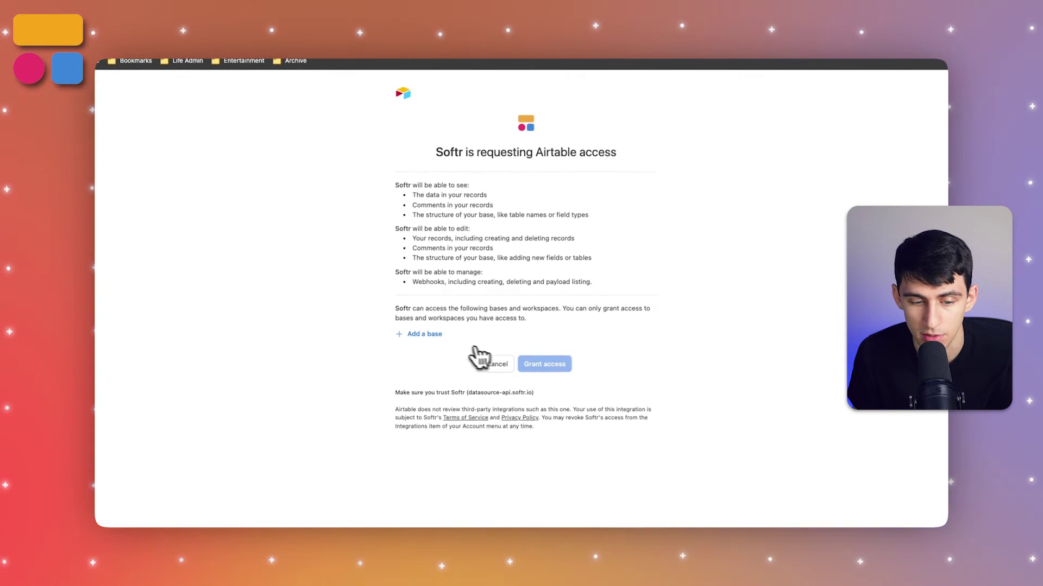
pyautogui.click(424, 334)
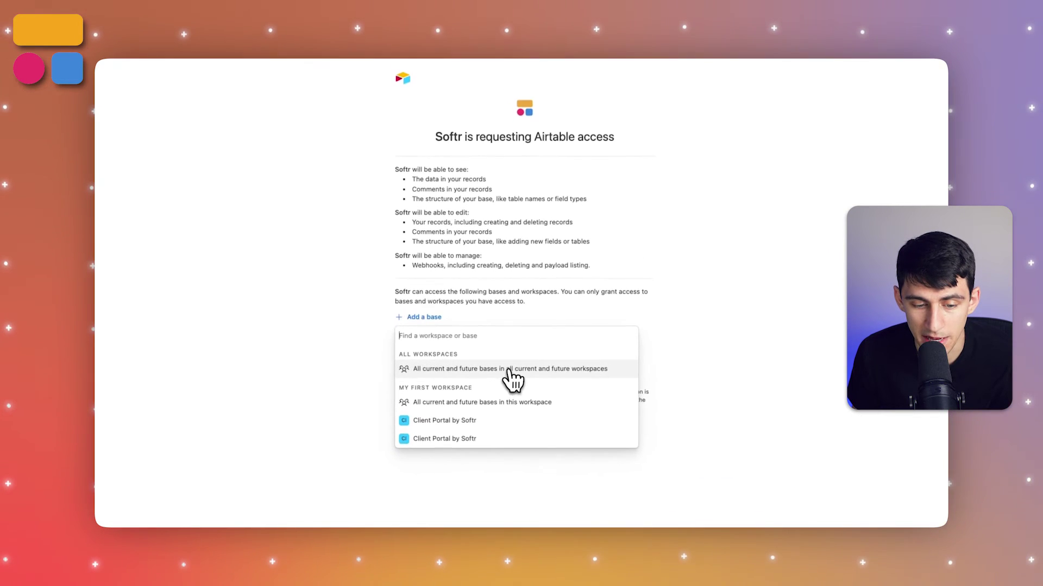
pyautogui.click(510, 370)
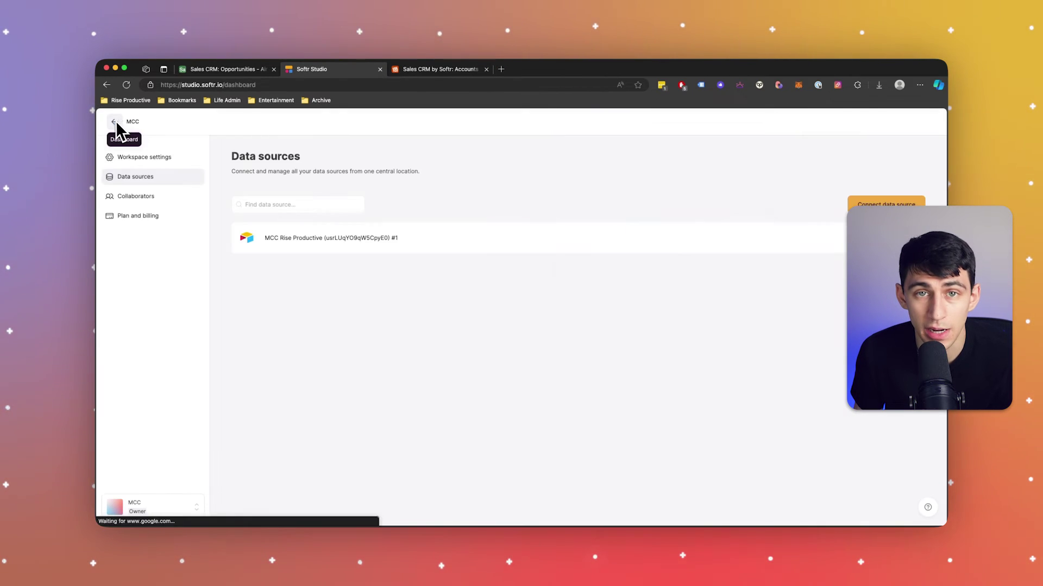
pyautogui.click(117, 131)
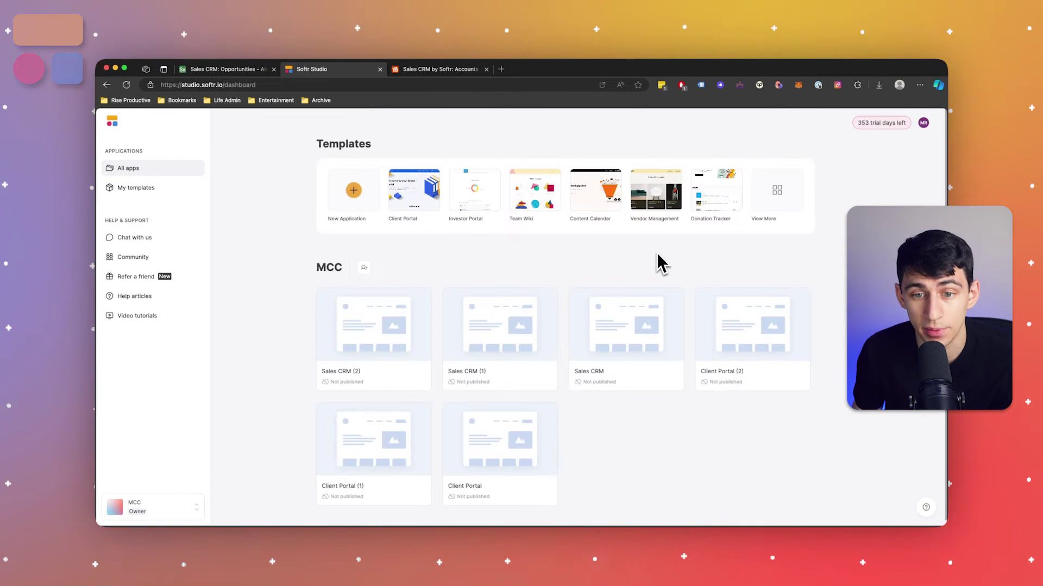
# Open the Sales CRM (2) app's Deals page in the editor, then switch to the Airtable tab.
pyautogui.click(674, 315)
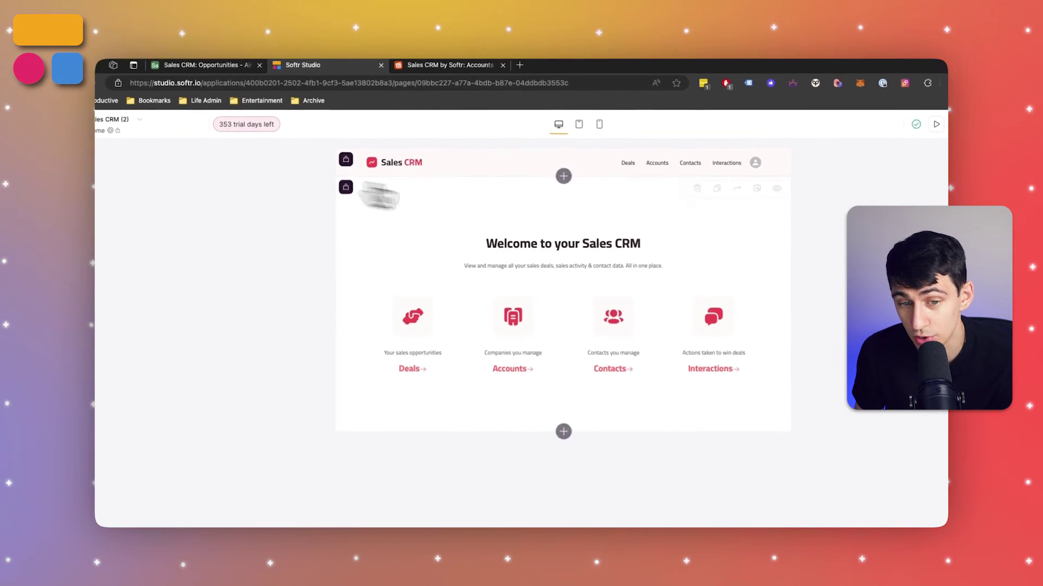
pyautogui.click(98, 161)
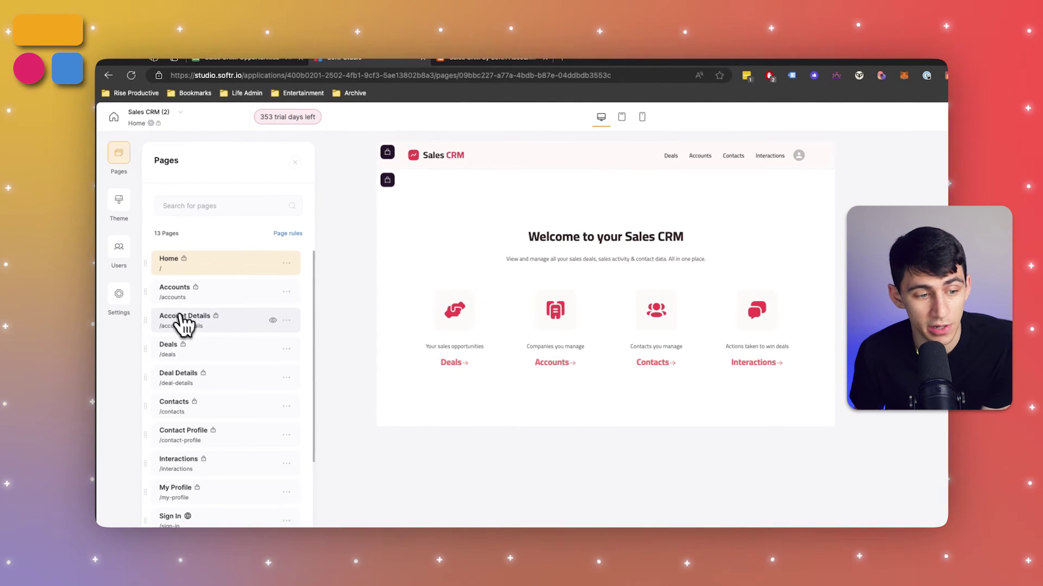
pyautogui.click(215, 352)
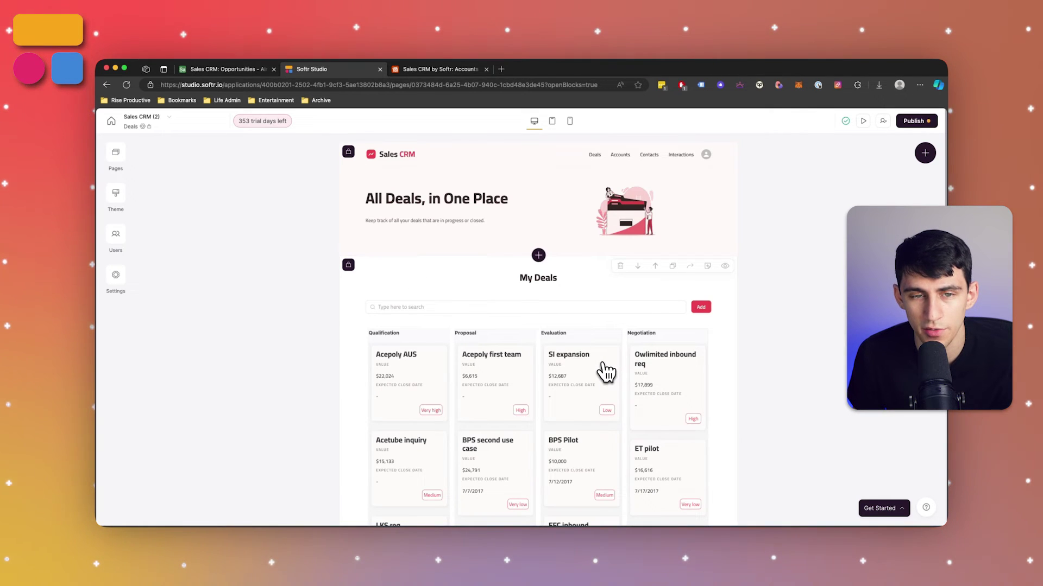
pyautogui.click(426, 70)
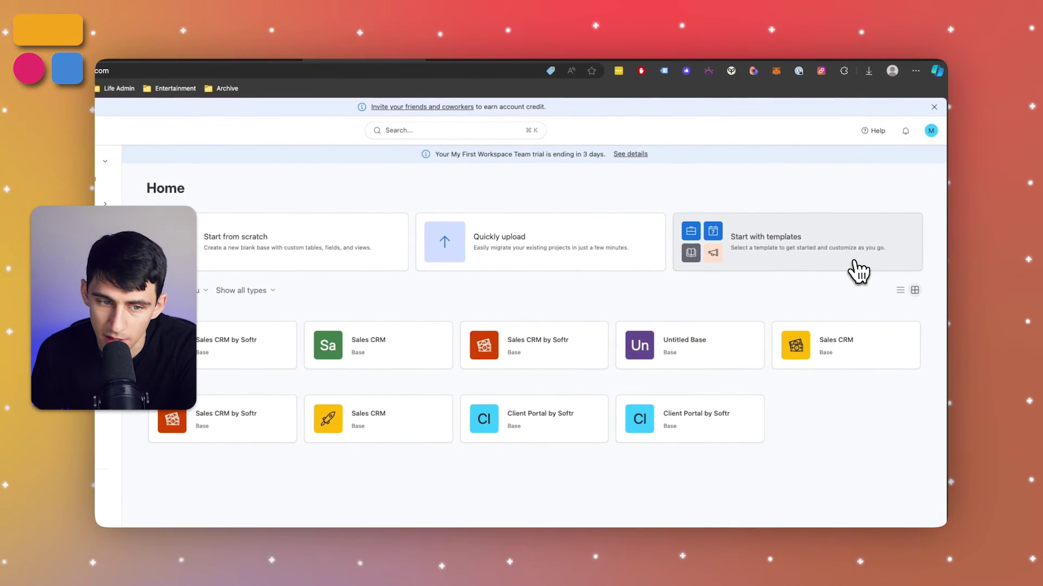
# Find the Sales CRM template by searching 'sale' in the template gallery and create a base from it.
pyautogui.click(858, 271)
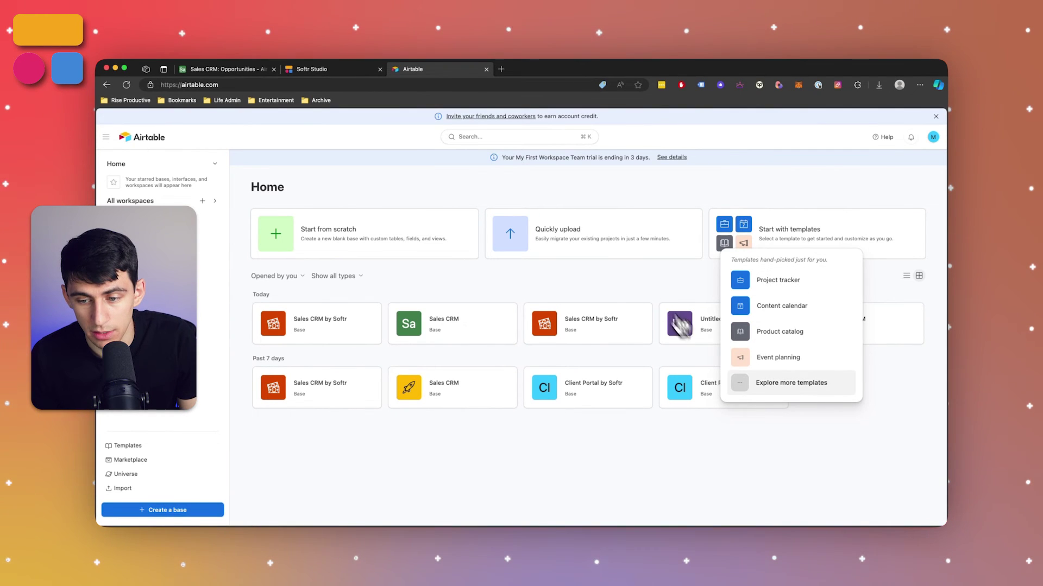
pyautogui.click(752, 387)
pyautogui.write('sales')
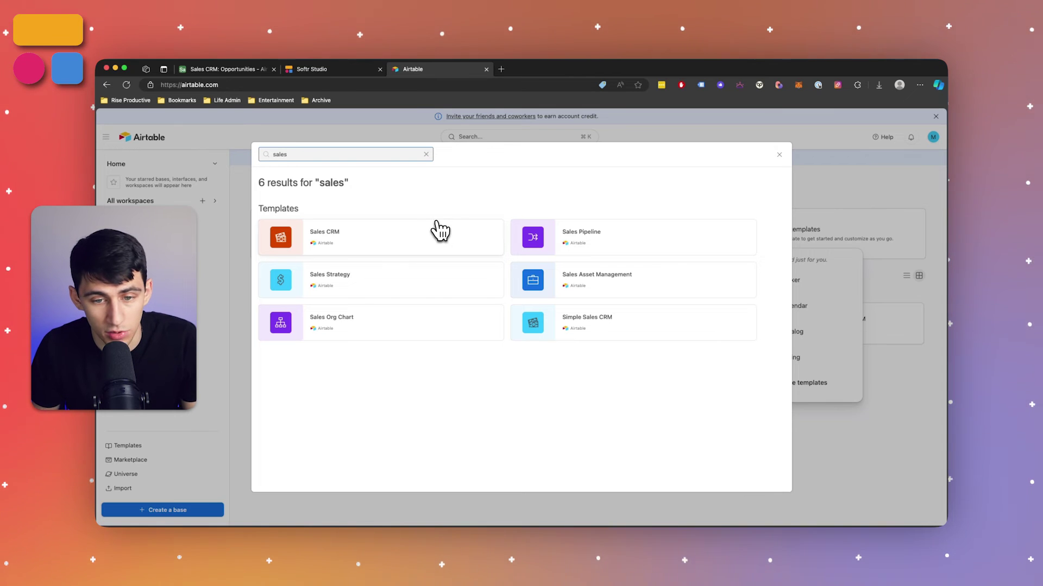
pyautogui.click(381, 231)
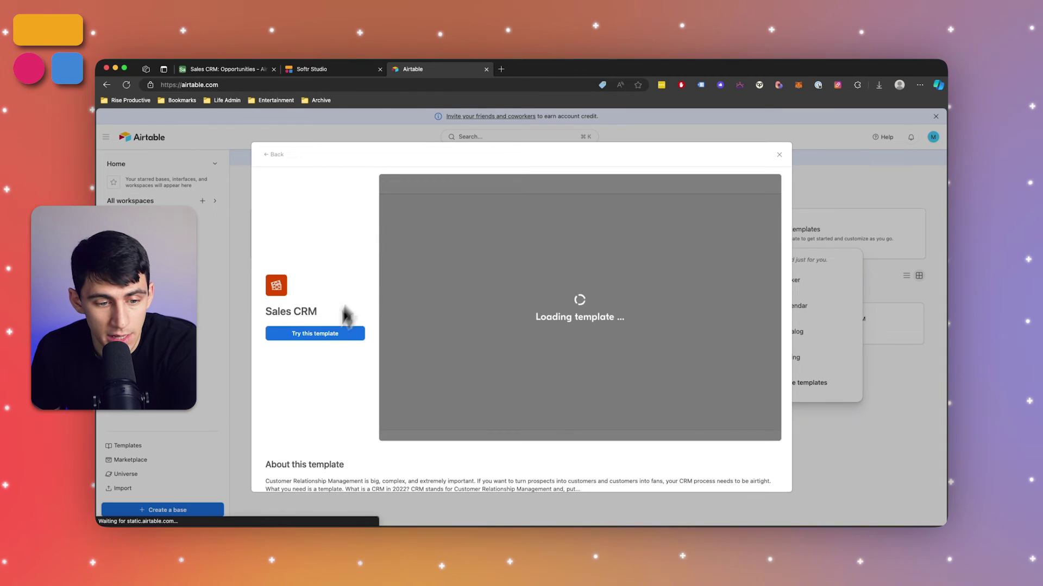
pyautogui.click(310, 337)
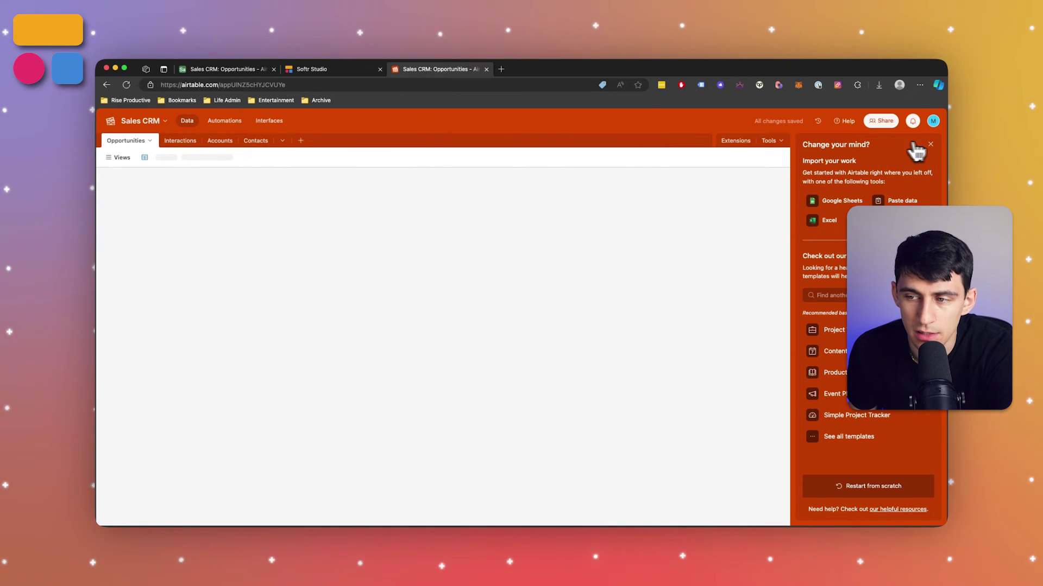
# Dismiss the import suggestions and base guide, then review the Interactions and Opportunities tables.
pyautogui.click(930, 144)
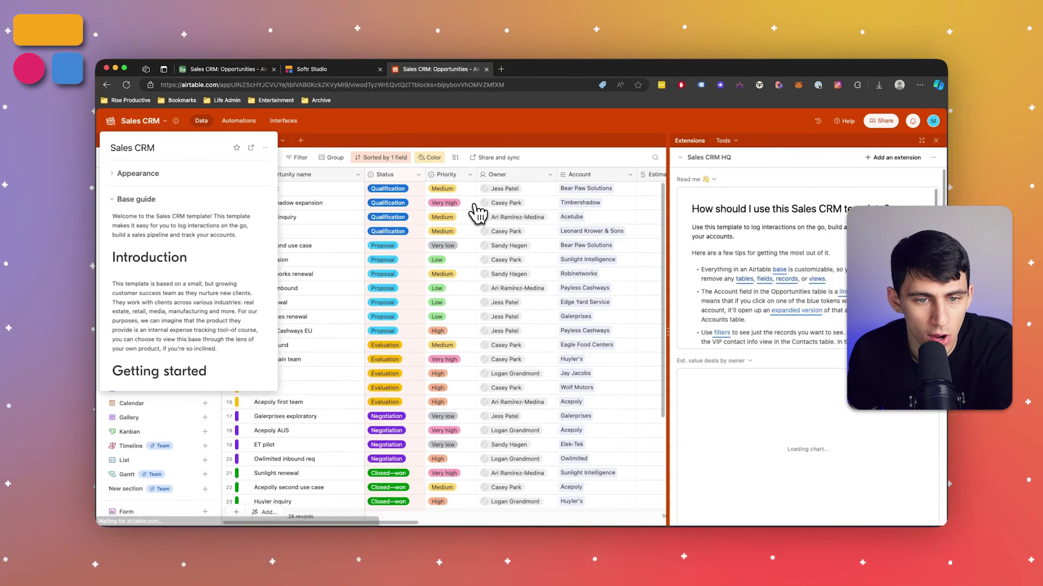
pyautogui.click(440, 147)
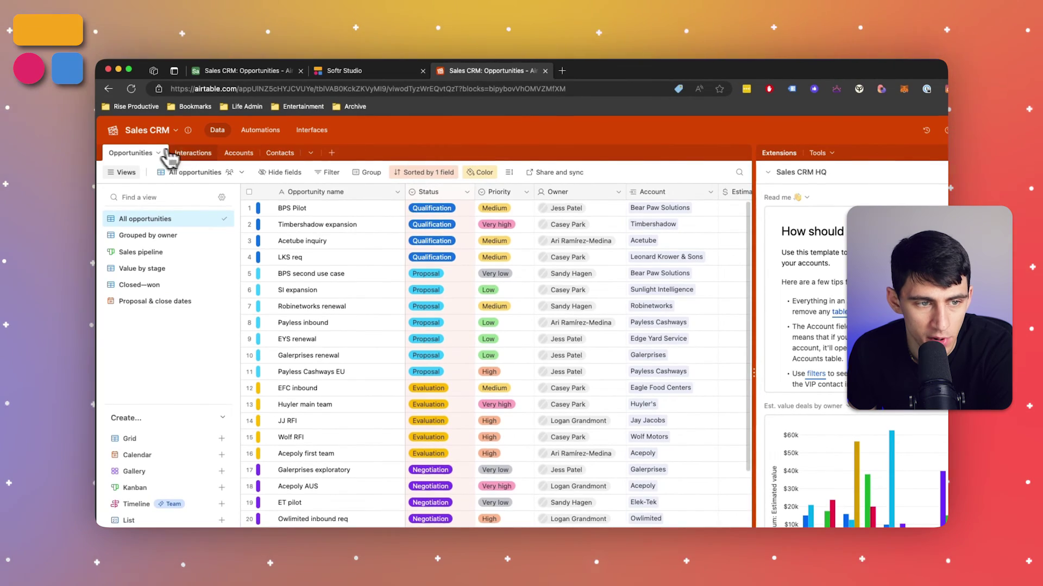
pyautogui.click(185, 153)
pyautogui.click(139, 154)
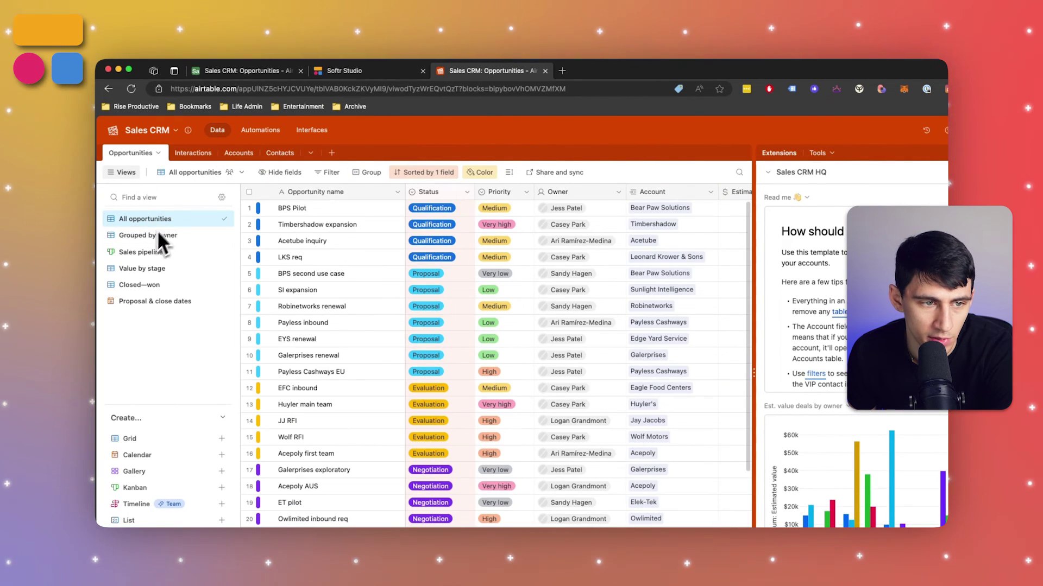
pyautogui.click(191, 153)
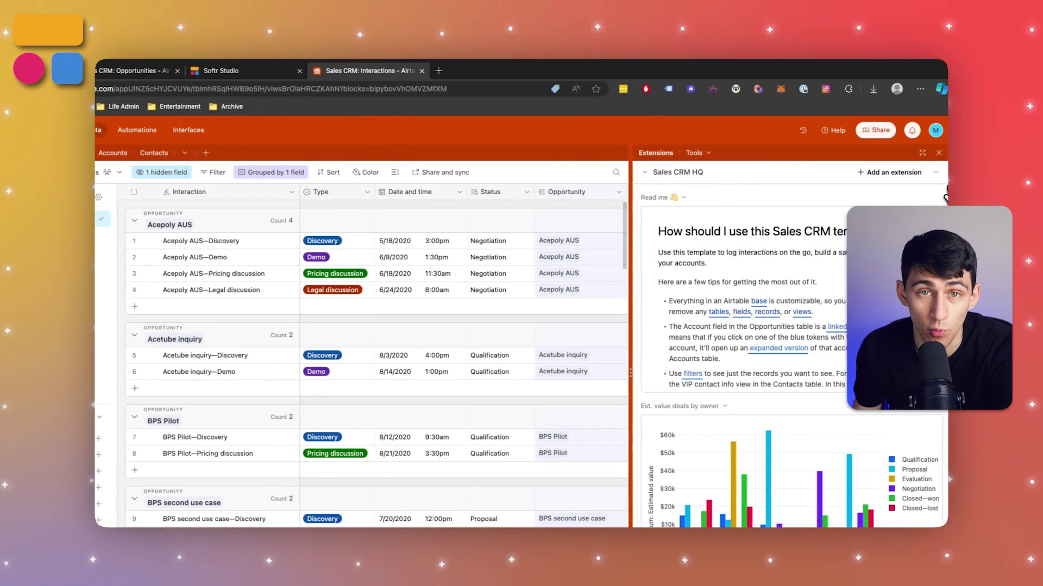